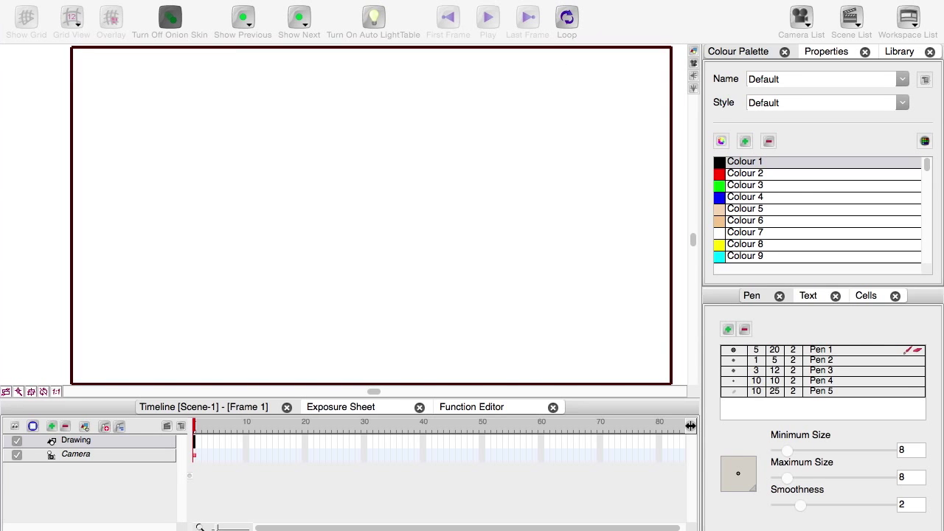
Step: View the robot reference picture and close its preview window
{"action": "left_click_drag", "start_coordinate": [570, 278], "coordinate": [438, 17]}
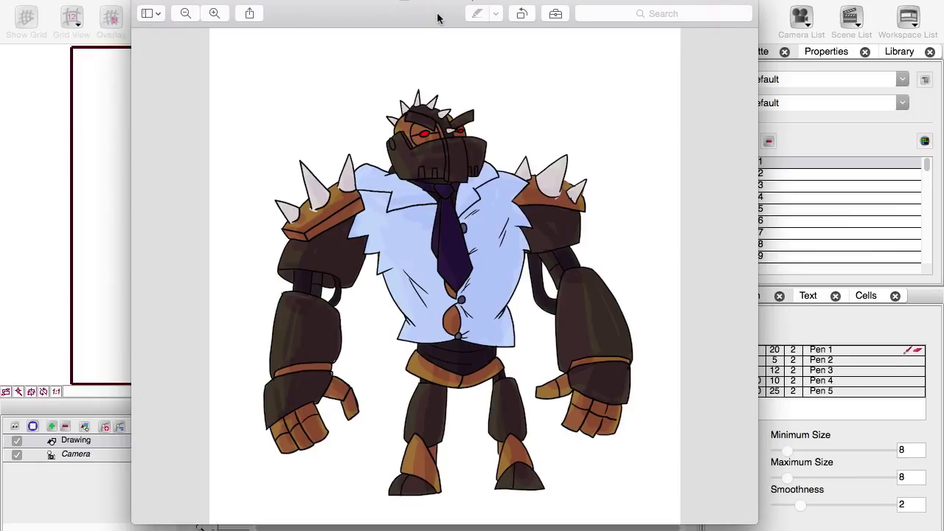
{"action": "key", "text": "super+w"}
{"action": "left_click", "coordinate": [99, 484]}
Step: Import killbot.jpg from the Desktop, fitted to the camera width, and move it down so the robot's head is inside the frame
{"action": "left_click", "coordinate": [177, 2]}
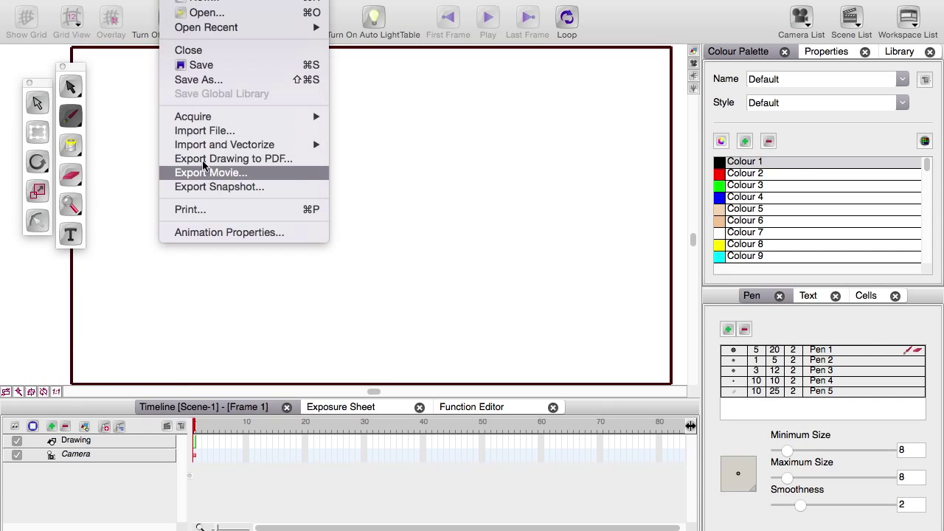
{"action": "left_click", "coordinate": [236, 131]}
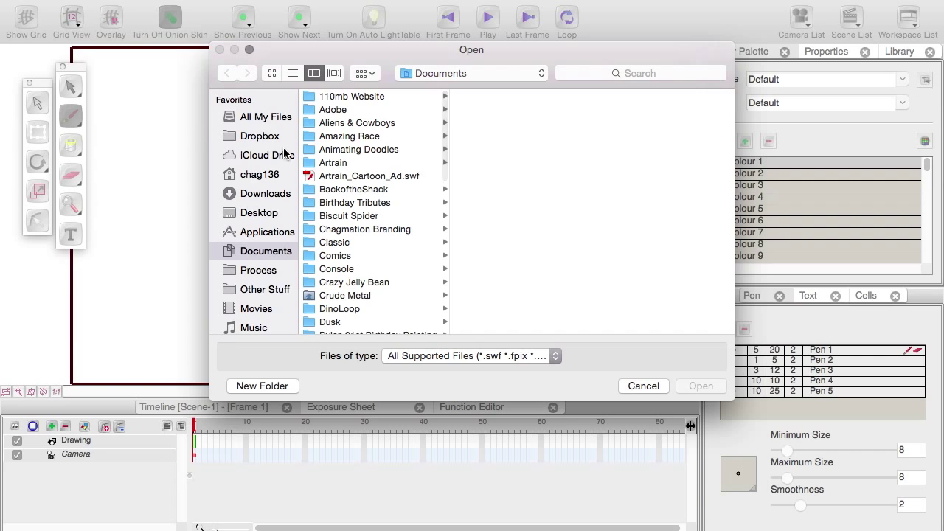
{"action": "left_click", "coordinate": [255, 212]}
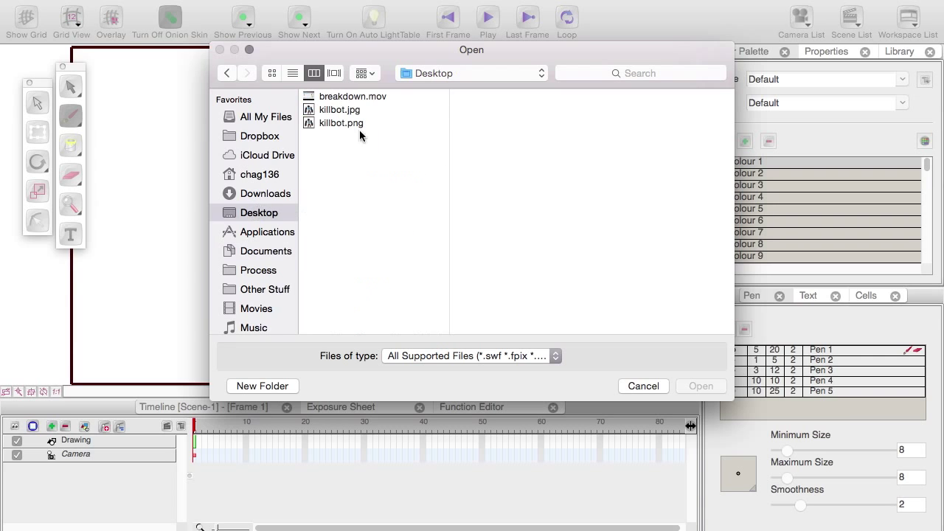
{"action": "left_click", "coordinate": [324, 111]}
{"action": "left_click", "coordinate": [699, 386]}
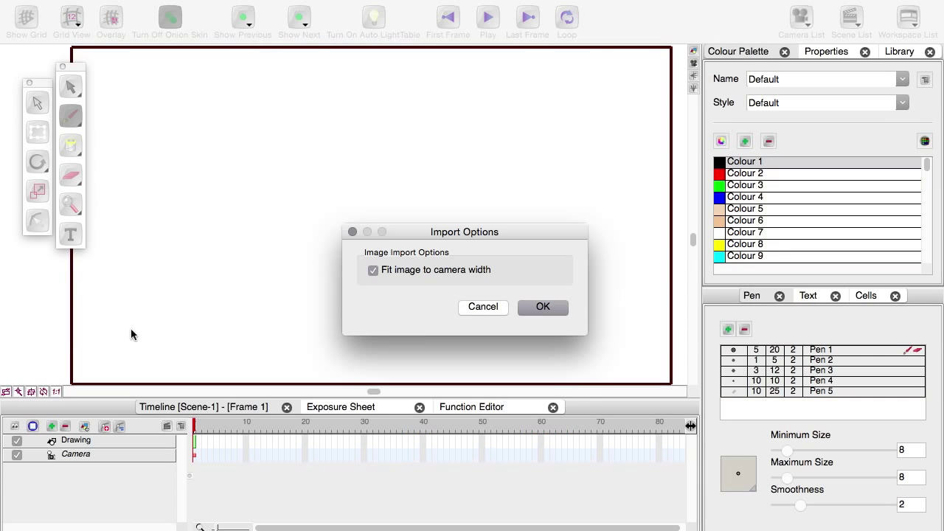
{"action": "left_click", "coordinate": [526, 311]}
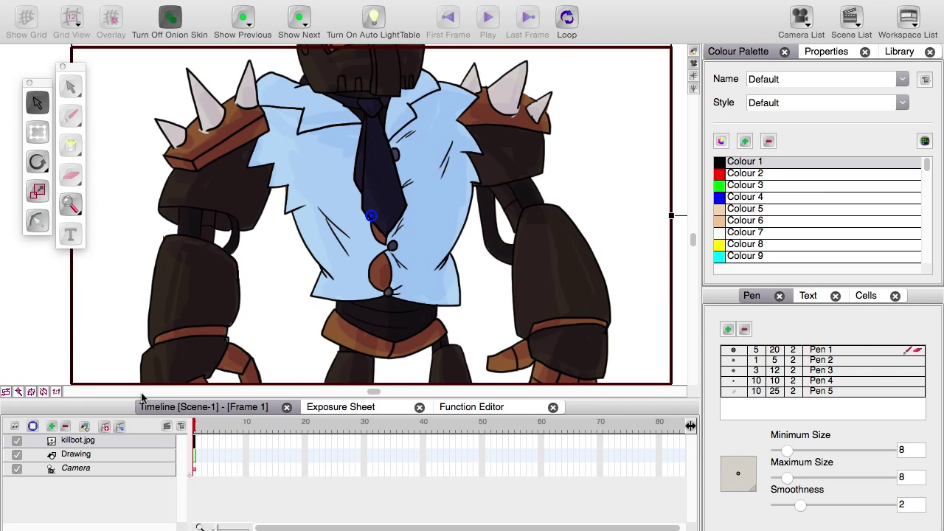
{"action": "left_click_drag", "start_coordinate": [345, 130], "coordinate": [355, 242]}
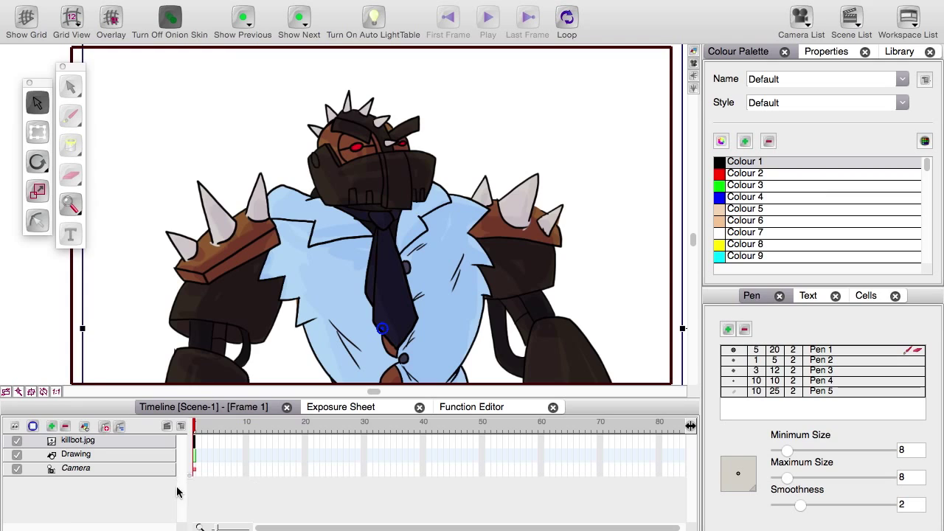
Step: On the Drawing layer, draw a rectangle in red Colour 2 around the robot's face mask
{"action": "left_click", "coordinate": [82, 455]}
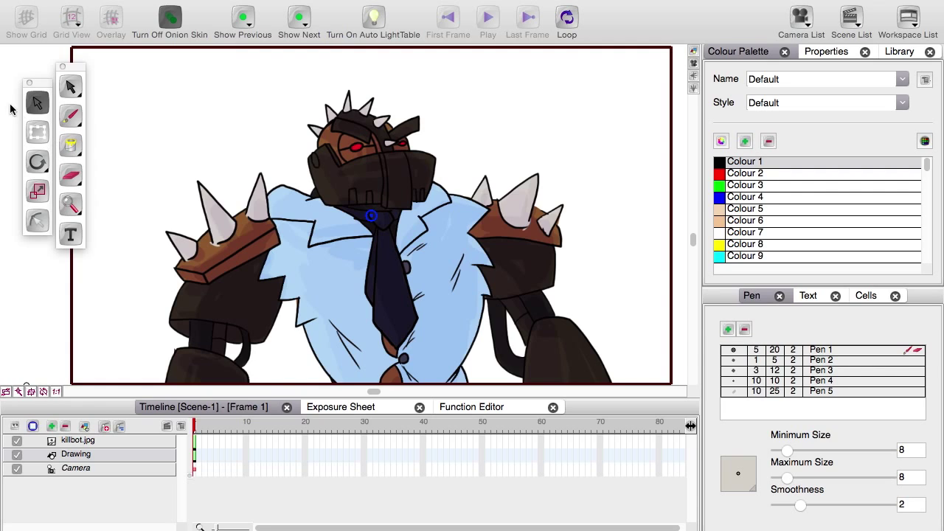
{"action": "left_click", "coordinate": [71, 120]}
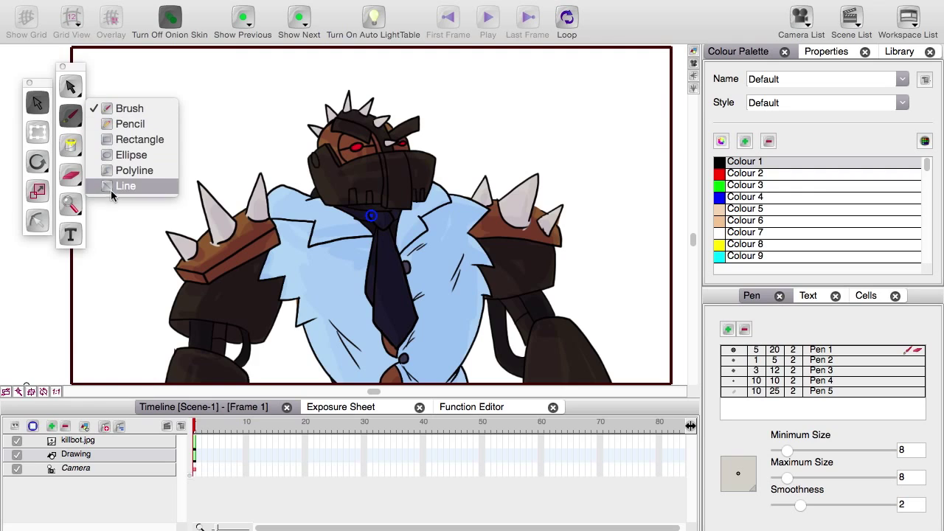
{"action": "left_click", "coordinate": [106, 140]}
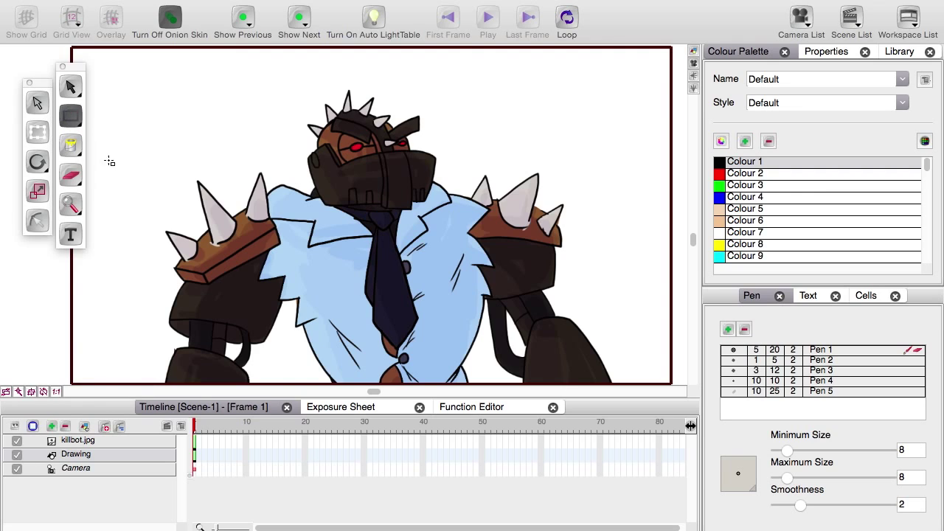
{"action": "left_click", "coordinate": [722, 172]}
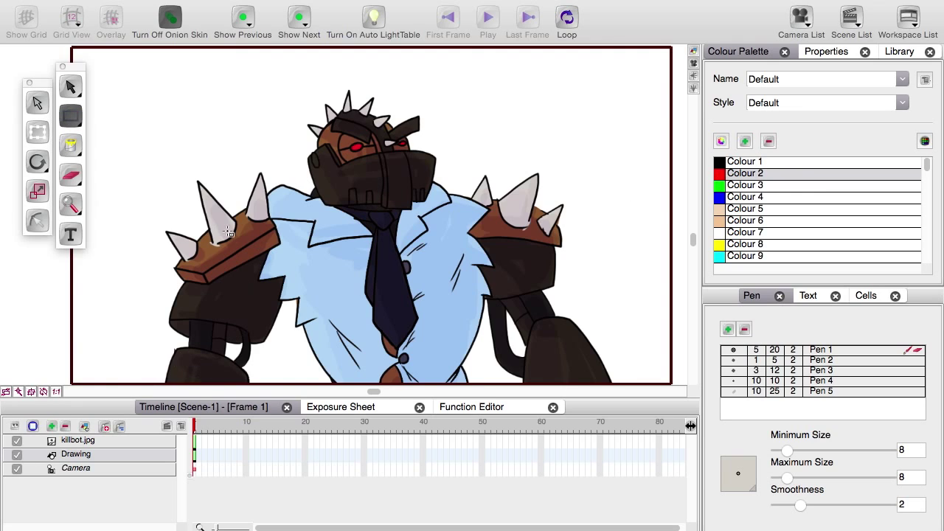
{"action": "scroll", "coordinate": [265, 252], "scroll_direction": "up", "scroll_amount": 5}
{"action": "left_click_drag", "start_coordinate": [278, 234], "coordinate": [203, 306]}
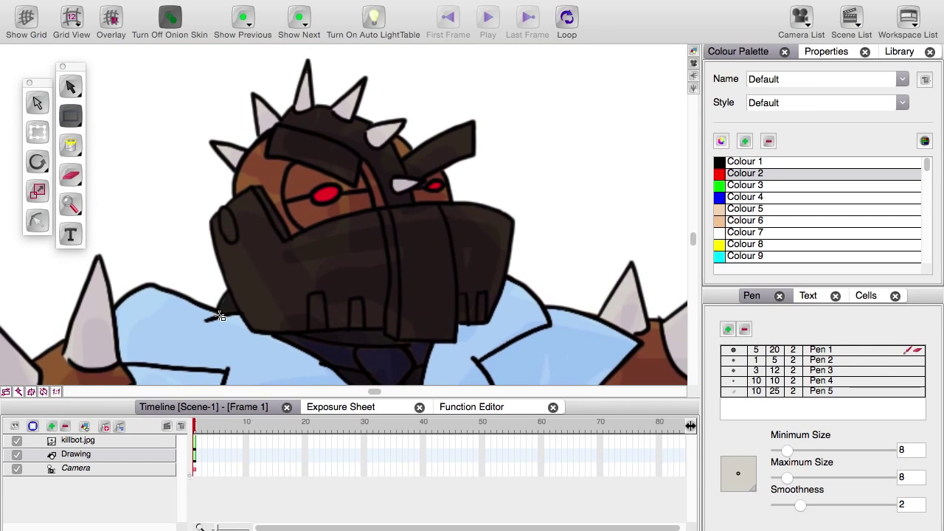
{"action": "scroll", "coordinate": [219, 315], "scroll_direction": "down", "scroll_amount": 1}
{"action": "scroll", "coordinate": [219, 315], "scroll_direction": "up", "scroll_amount": 1}
{"action": "left_click_drag", "start_coordinate": [185, 272], "coordinate": [177, 274]}
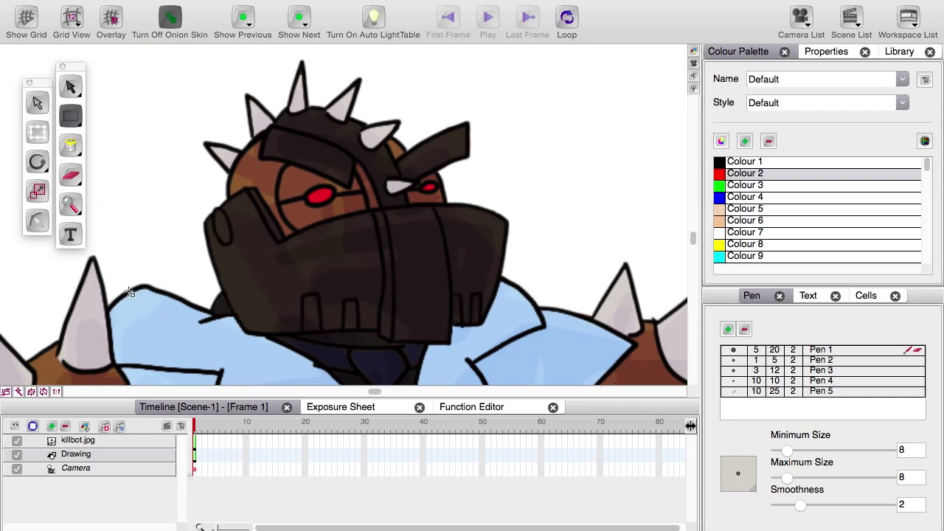
{"action": "left_click_drag", "start_coordinate": [183, 138], "coordinate": [516, 311]}
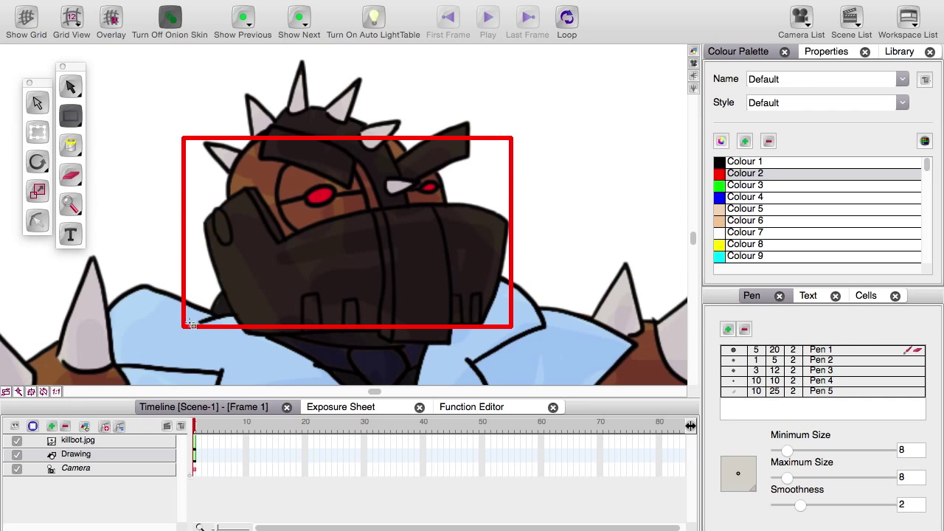
Step: Use the Contour Editor to move the red rectangle's four corners onto the outer corners of the robot's mask
{"action": "left_click", "coordinate": [70, 90]}
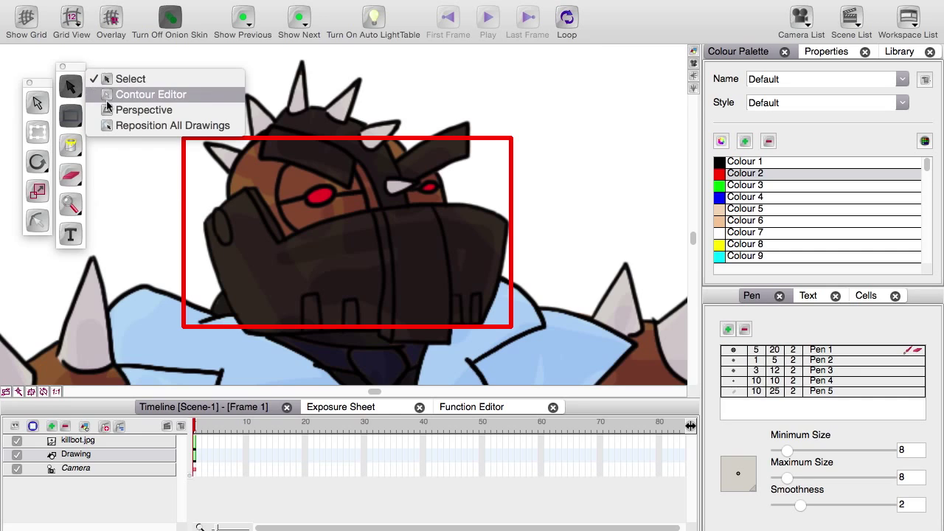
{"action": "left_click", "coordinate": [187, 96]}
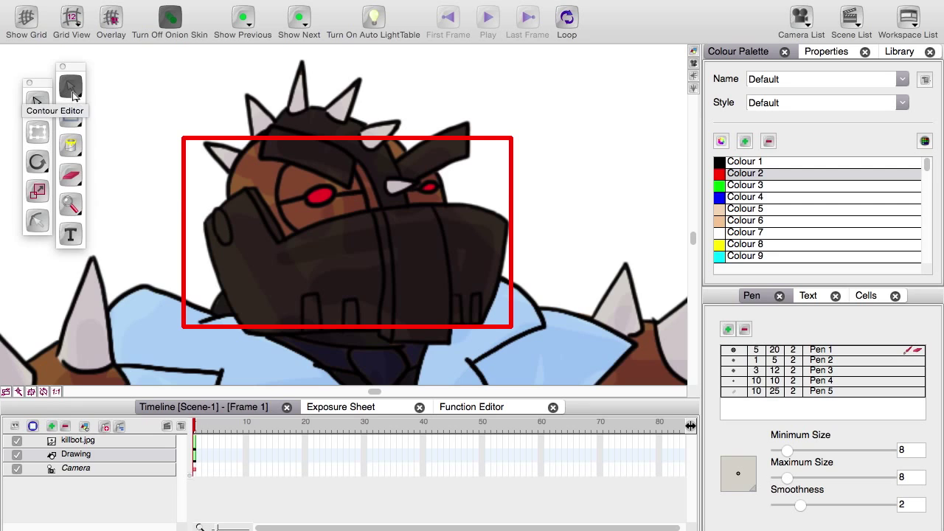
{"action": "left_click_drag", "start_coordinate": [149, 107], "coordinate": [563, 345]}
{"action": "left_click_drag", "start_coordinate": [610, 388], "coordinate": [611, 347]}
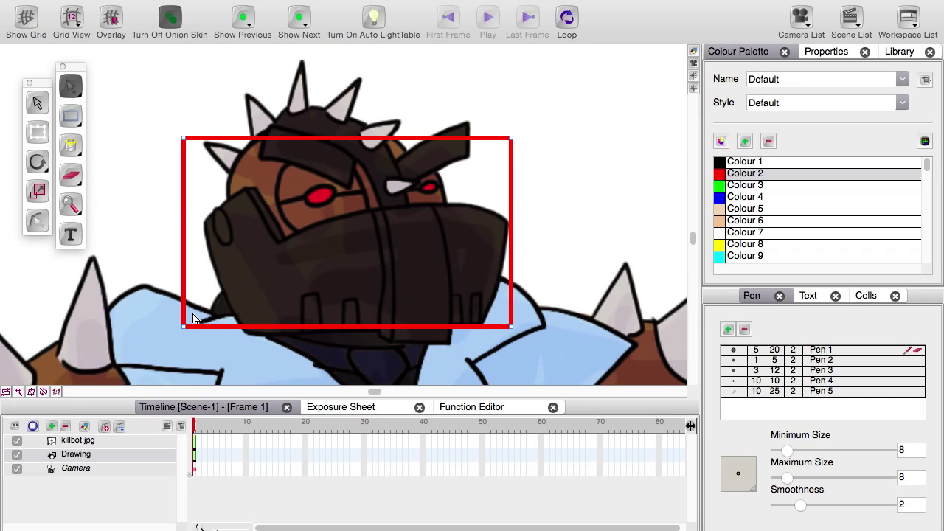
{"action": "left_click_drag", "start_coordinate": [511, 138], "coordinate": [509, 137]}
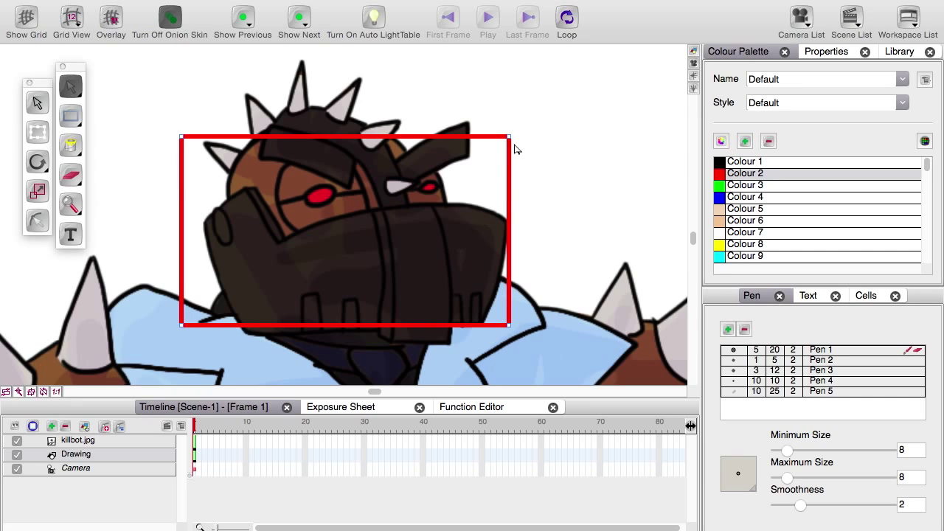
{"action": "left_click", "coordinate": [474, 207]}
{"action": "left_click", "coordinate": [507, 138]}
{"action": "left_click_drag", "start_coordinate": [509, 141], "coordinate": [506, 216]}
{"action": "left_click_drag", "start_coordinate": [182, 140], "coordinate": [203, 219]}
{"action": "left_click_drag", "start_coordinate": [185, 326], "coordinate": [244, 333]}
{"action": "mouse_move", "coordinate": [476, 314]}
{"action": "left_mouse_down"}
{"action": "mouse_move", "coordinate": [453, 306]}
{"action": "mouse_move", "coordinate": [481, 325]}
{"action": "left_mouse_up"}
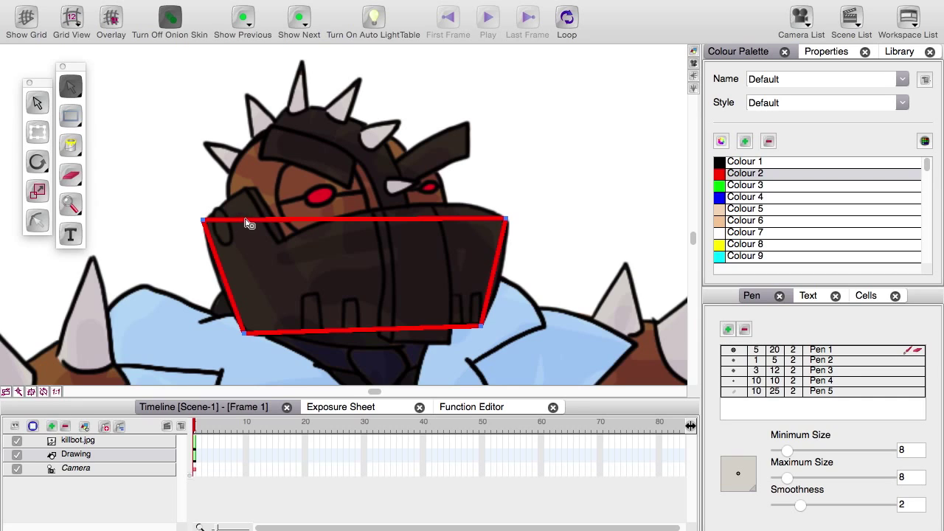
Step: Add two points on the outline's upper edge and place them at the mask's raised tip and the notch beside it
{"action": "left_click", "coordinate": [270, 220]}
{"action": "left_click_drag", "start_coordinate": [266, 221], "coordinate": [246, 188]}
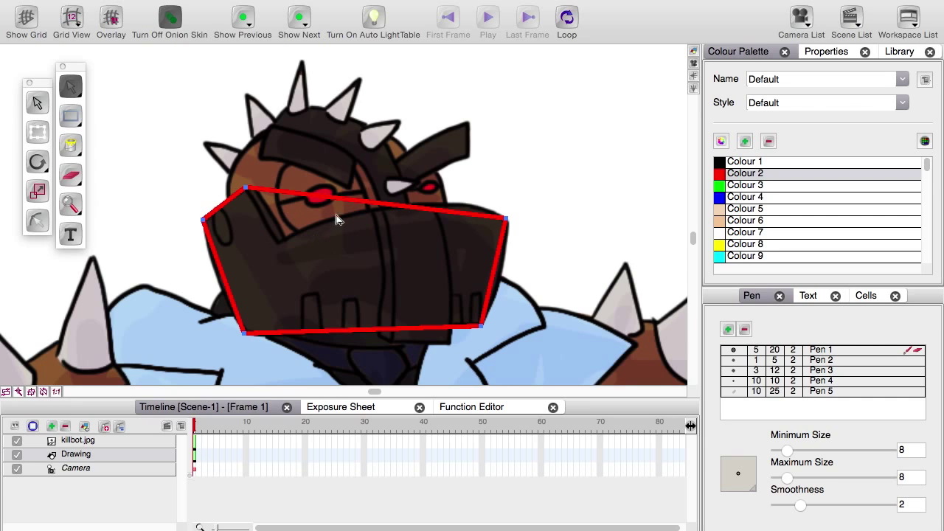
{"action": "left_click", "coordinate": [317, 195]}
{"action": "left_click_drag", "start_coordinate": [317, 195], "coordinate": [279, 245]}
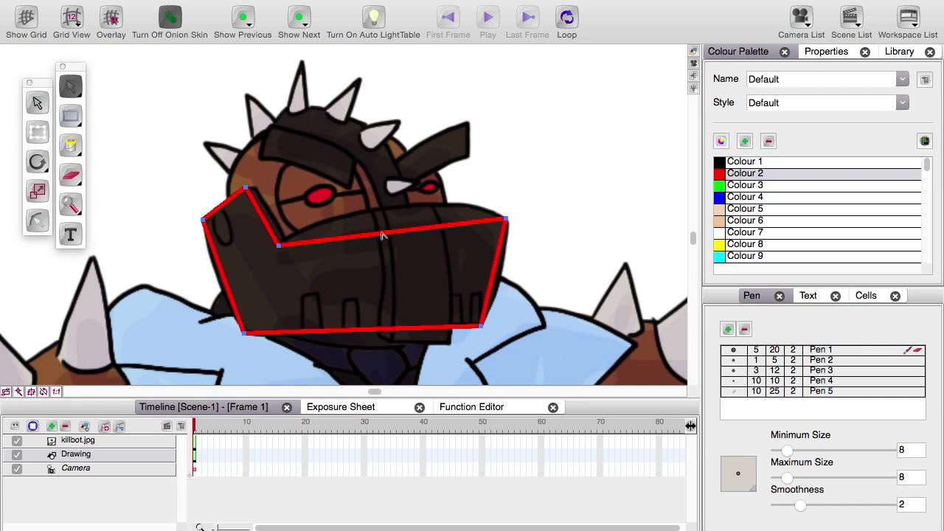
Step: Bend the outline's long upper edge, both sides and lower edge into curves that follow the mask
{"action": "left_click_drag", "start_coordinate": [382, 234], "coordinate": [422, 221]}
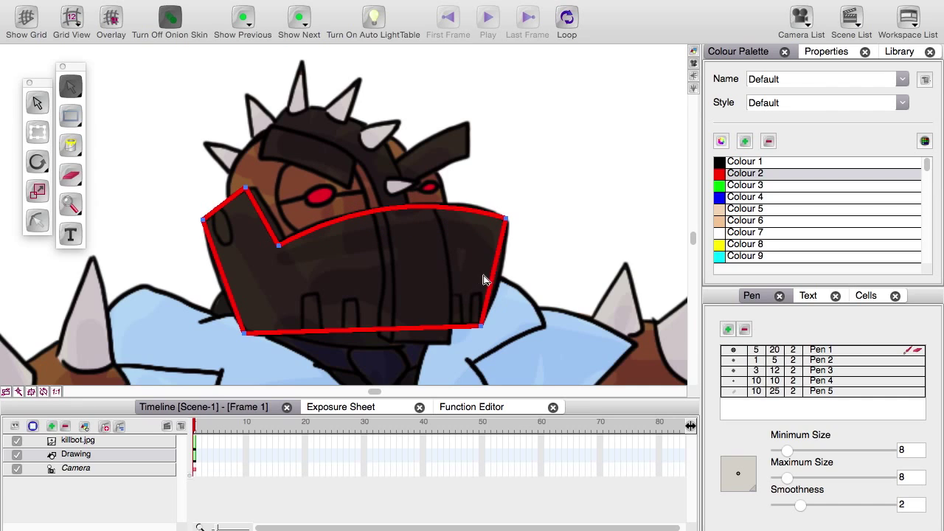
{"action": "left_click_drag", "start_coordinate": [492, 279], "coordinate": [508, 287]}
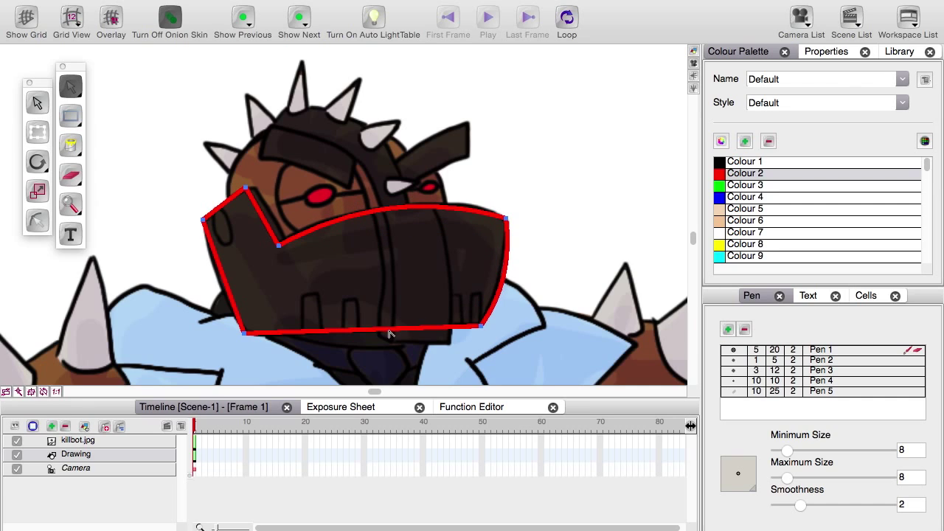
{"action": "left_click_drag", "start_coordinate": [390, 333], "coordinate": [390, 341]}
{"action": "left_click_drag", "start_coordinate": [223, 281], "coordinate": [212, 275]}
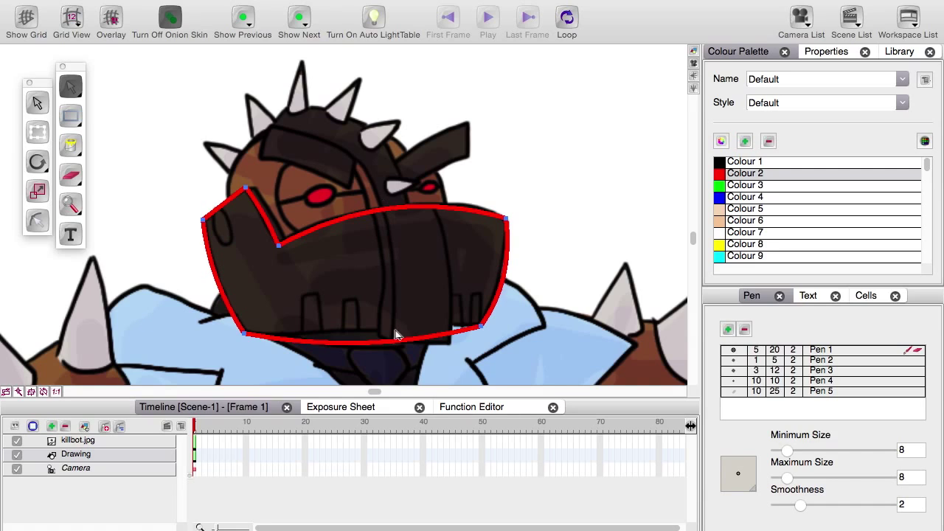
Step: Draw a second red rectangle over the mask's central strip and move its corners onto the strip's four corners
{"action": "left_click", "coordinate": [68, 118]}
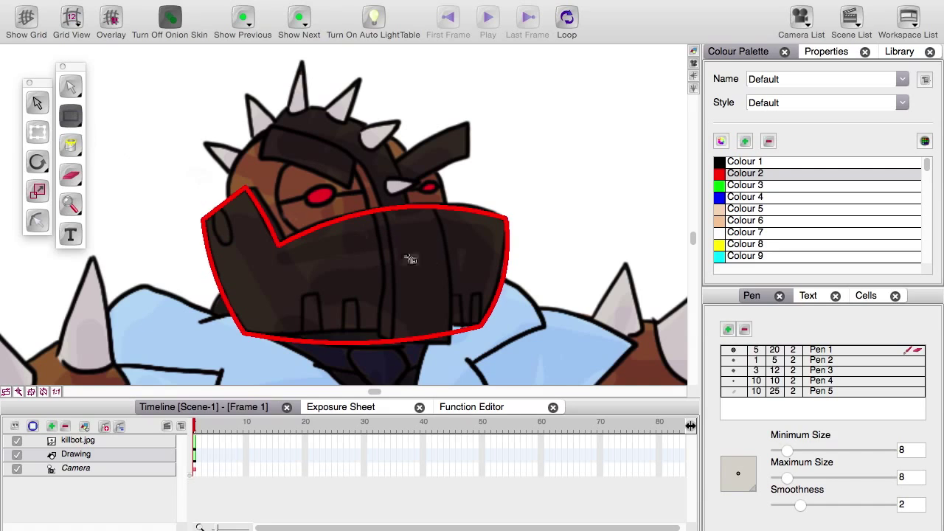
{"action": "left_click_drag", "start_coordinate": [378, 227], "coordinate": [432, 294]}
{"action": "left_click", "coordinate": [70, 86]}
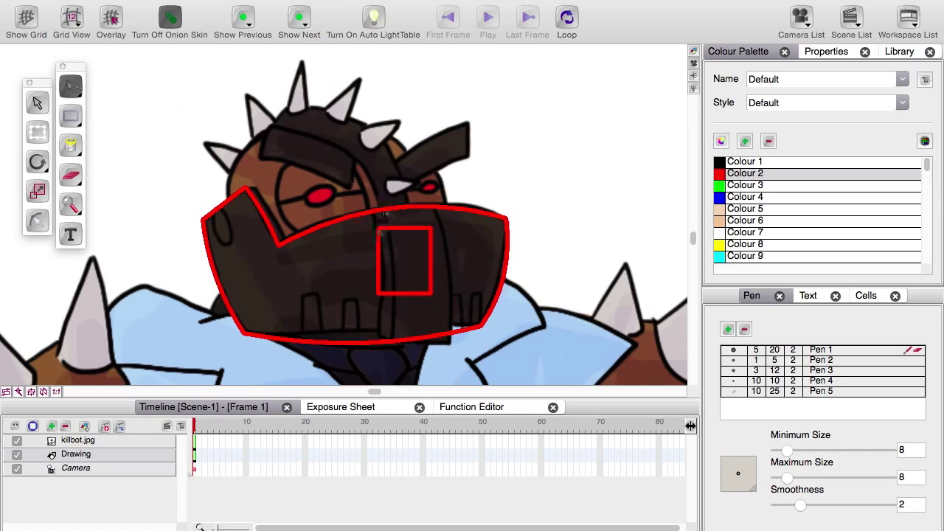
{"action": "left_click", "coordinate": [382, 227]}
{"action": "left_click_drag", "start_coordinate": [381, 228], "coordinate": [378, 206]}
{"action": "left_click_drag", "start_coordinate": [430, 227], "coordinate": [430, 198]}
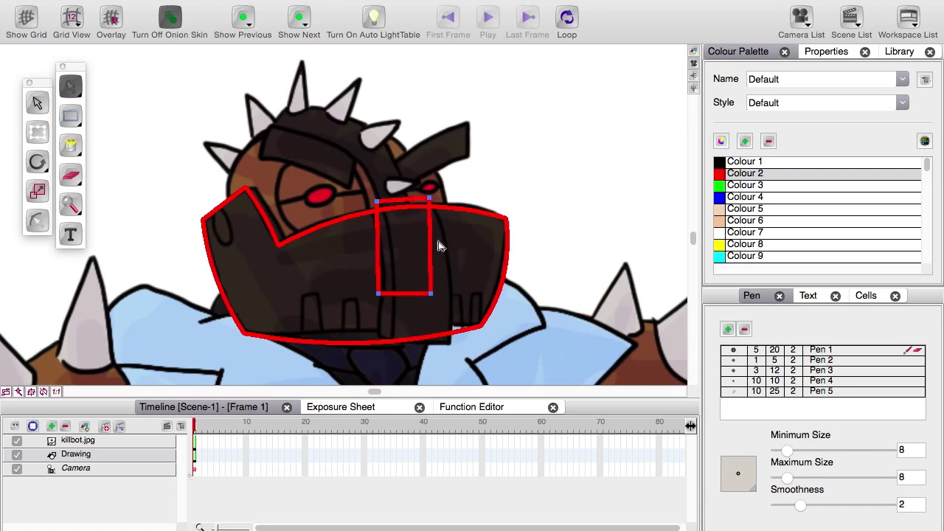
{"action": "left_click_drag", "start_coordinate": [430, 294], "coordinate": [450, 342]}
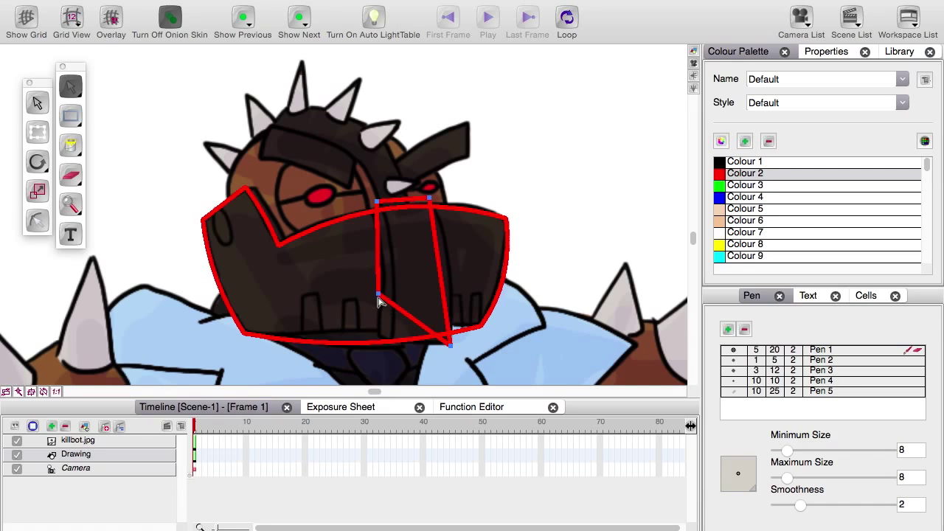
{"action": "left_click_drag", "start_coordinate": [378, 300], "coordinate": [392, 347]}
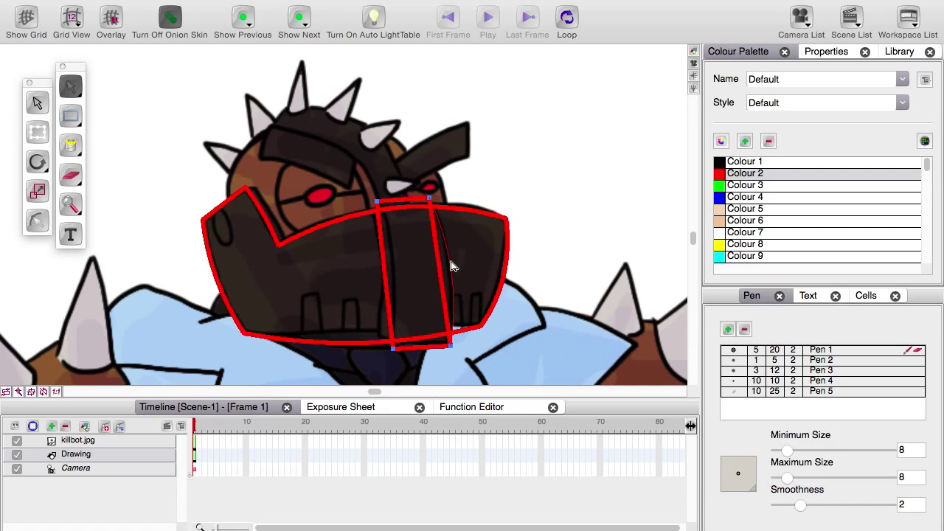
Step: Curve both long sides of the central strip's outline and fine-tune its corners to match the picture
{"action": "left_click_drag", "start_coordinate": [453, 267], "coordinate": [451, 267]}
{"action": "left_click_drag", "start_coordinate": [386, 270], "coordinate": [400, 270]}
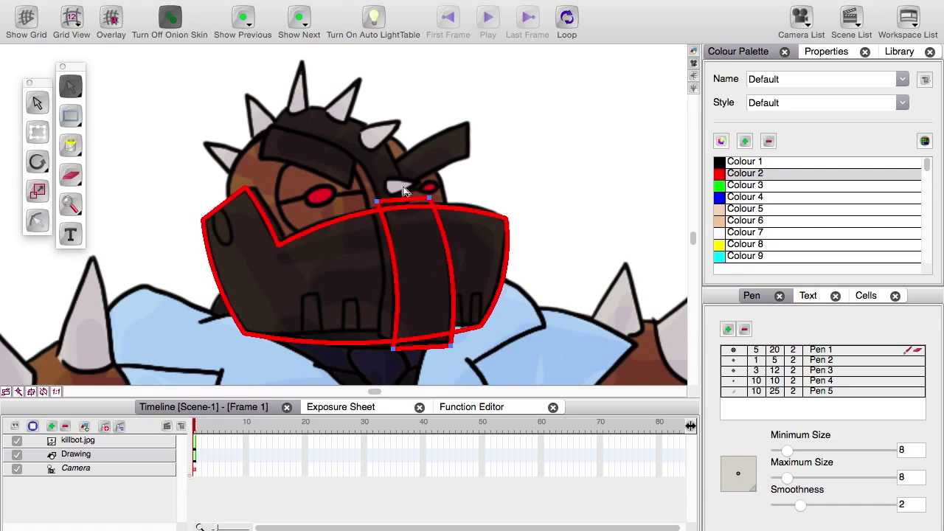
{"action": "left_click_drag", "start_coordinate": [430, 198], "coordinate": [432, 200]}
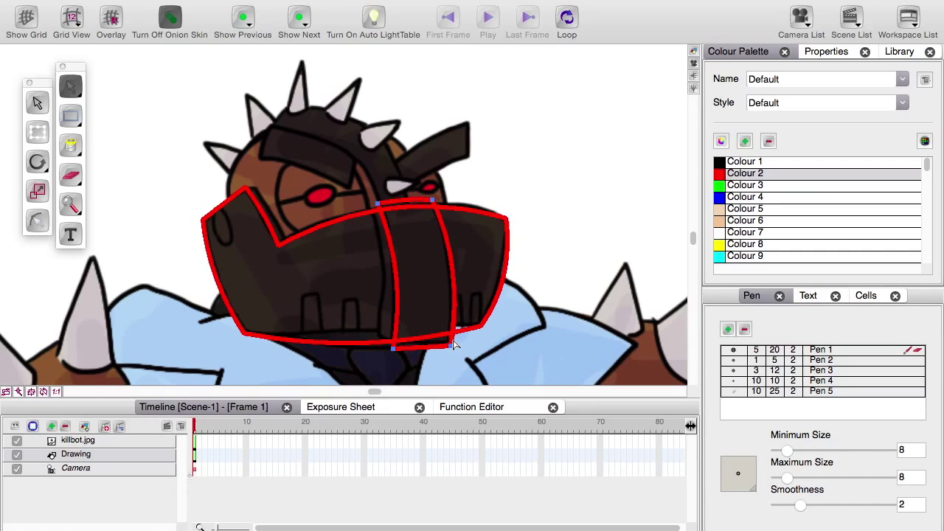
{"action": "left_click_drag", "start_coordinate": [453, 340], "coordinate": [454, 341]}
{"action": "left_click_drag", "start_coordinate": [395, 348], "coordinate": [390, 351]}
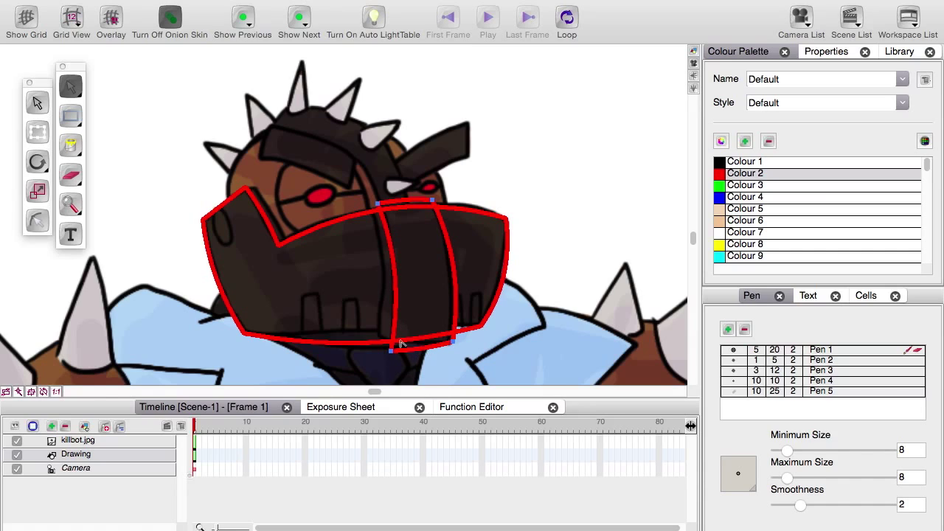
Step: Draw a straight line just left of the central strip, from the mask's lower edge to its upper edge, and curve it parallel to the strip
{"action": "left_click", "coordinate": [70, 116]}
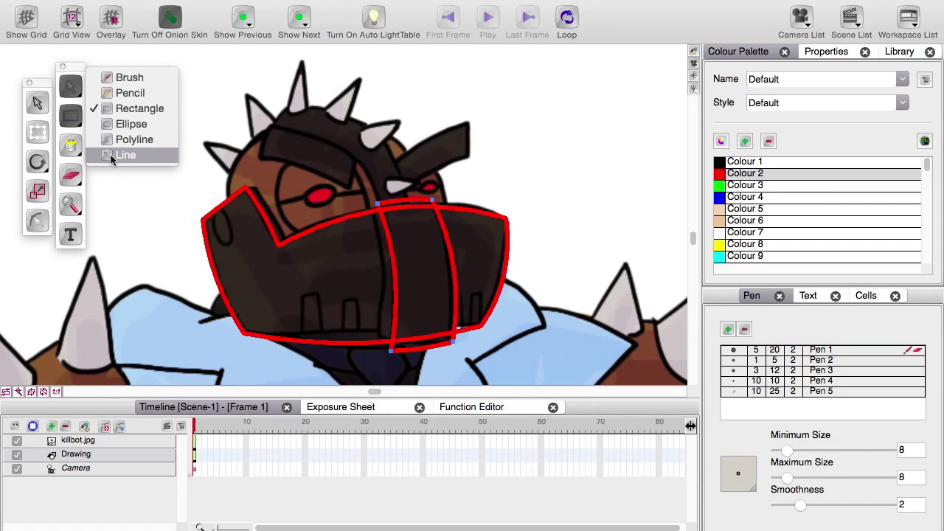
{"action": "left_click", "coordinate": [143, 158]}
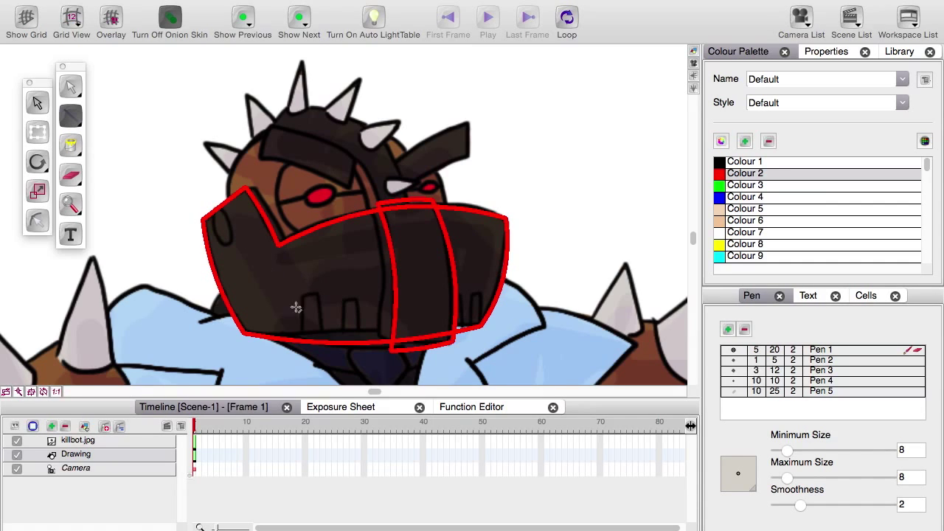
{"action": "scroll", "coordinate": [296, 307], "scroll_direction": "up", "scroll_amount": 4}
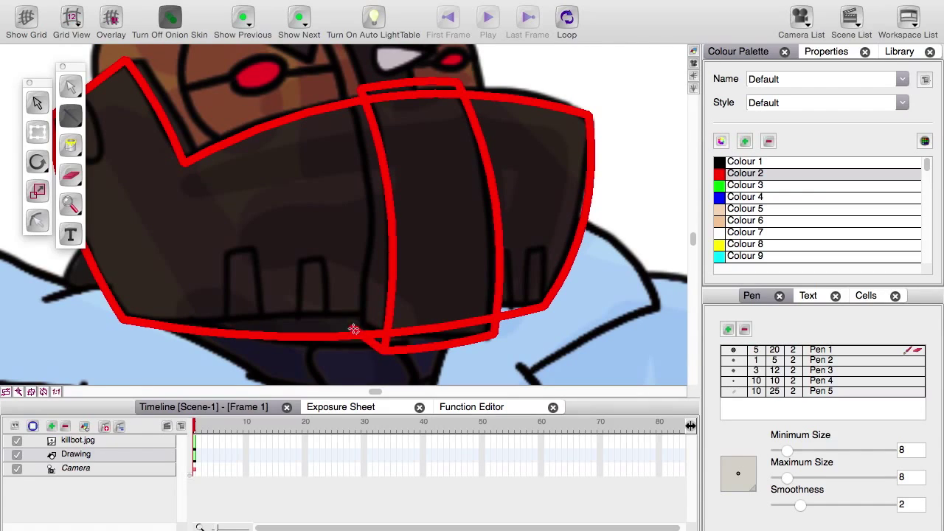
{"action": "mouse_move", "coordinate": [364, 333]}
{"action": "left_mouse_down"}
{"action": "mouse_move", "coordinate": [337, 185]}
{"action": "mouse_move", "coordinate": [348, 99]}
{"action": "left_mouse_up"}
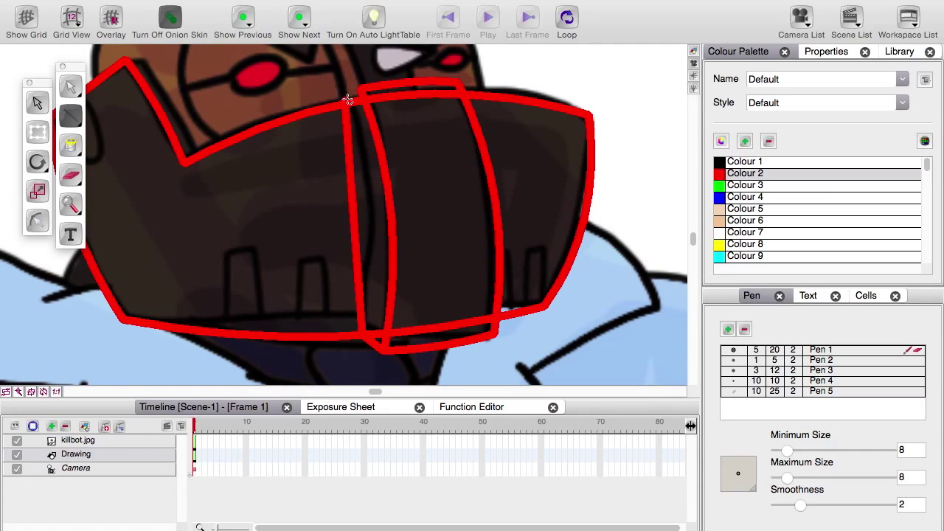
{"action": "left_click", "coordinate": [70, 87]}
{"action": "left_click_drag", "start_coordinate": [355, 204], "coordinate": [374, 248]}
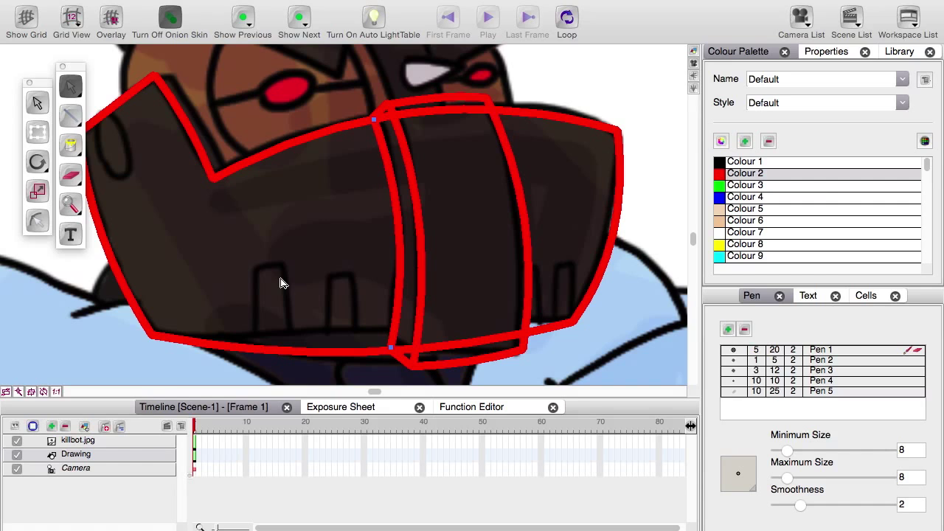
Step: Cut the mask's lower edge where it crosses the central strip, delete the segment inside the strip, and erase the leftover stubs
{"action": "left_click", "coordinate": [72, 179]}
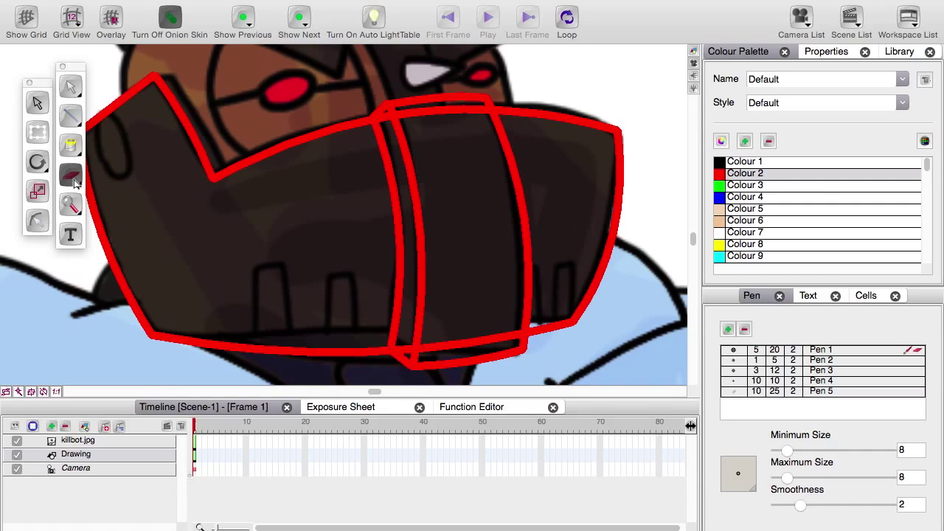
{"action": "scroll", "coordinate": [317, 316], "scroll_direction": "up", "scroll_amount": 6}
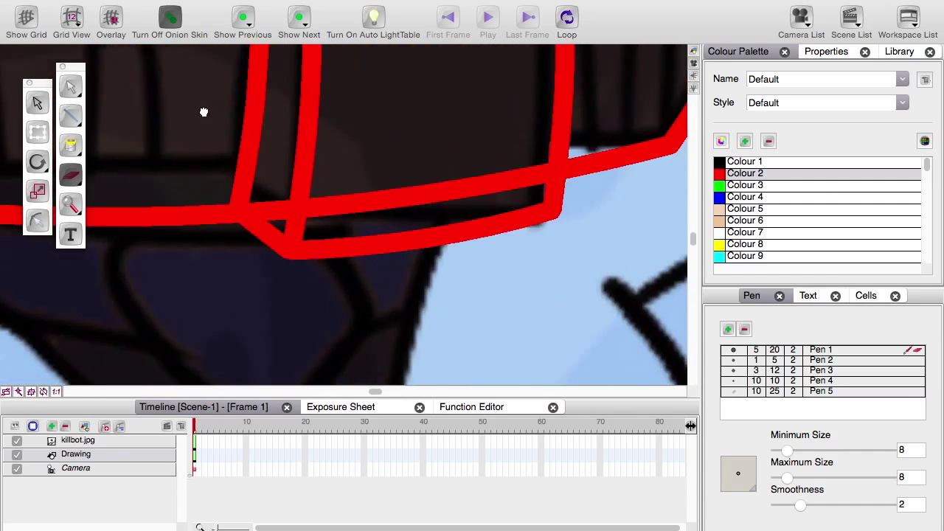
{"action": "mouse_move", "coordinate": [282, 216]}
{"action": "left_mouse_down"}
{"action": "mouse_move", "coordinate": [314, 260]}
{"action": "mouse_move", "coordinate": [305, 215]}
{"action": "mouse_move", "coordinate": [307, 229]}
{"action": "mouse_move", "coordinate": [415, 232]}
{"action": "mouse_move", "coordinate": [356, 222]}
{"action": "mouse_move", "coordinate": [355, 244]}
{"action": "mouse_move", "coordinate": [275, 236]}
{"action": "left_mouse_up"}
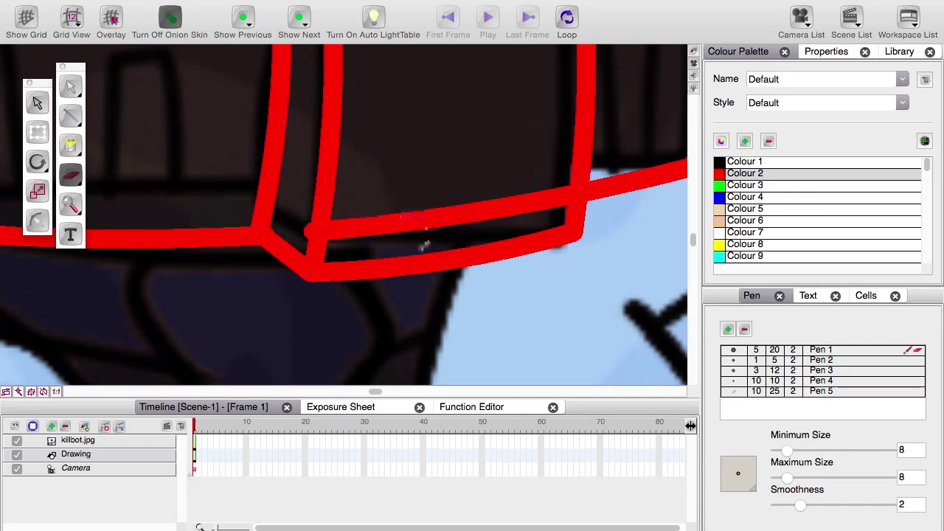
{"action": "mouse_move", "coordinate": [366, 230]}
{"action": "left_mouse_down"}
{"action": "mouse_move", "coordinate": [561, 191]}
{"action": "mouse_move", "coordinate": [505, 193]}
{"action": "mouse_move", "coordinate": [503, 212]}
{"action": "mouse_move", "coordinate": [398, 230]}
{"action": "mouse_move", "coordinate": [357, 229]}
{"action": "left_mouse_up"}
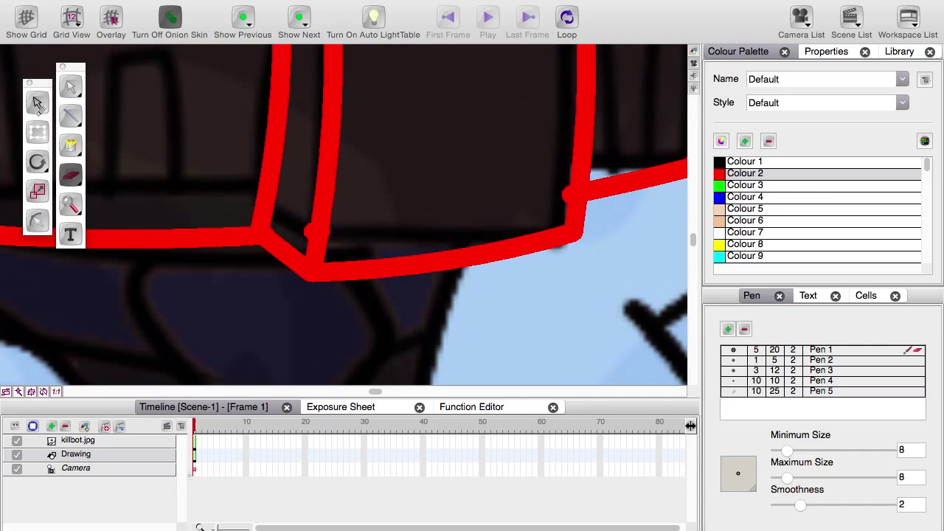
{"action": "left_click_drag", "start_coordinate": [70, 83], "coordinate": [118, 61]}
{"action": "left_click", "coordinate": [307, 232]}
{"action": "key", "text": "Delete"}
{"action": "left_click_drag", "start_coordinate": [320, 128], "coordinate": [294, 330]}
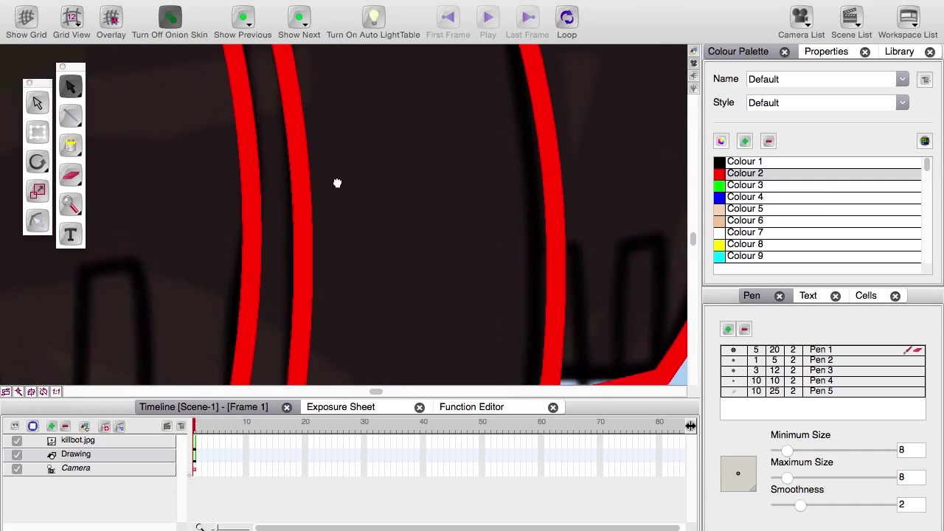
{"action": "left_click_drag", "start_coordinate": [337, 183], "coordinate": [276, 87]}
{"action": "left_click", "coordinate": [71, 175]}
{"action": "mouse_move", "coordinate": [486, 274]}
{"action": "left_mouse_down"}
{"action": "mouse_move", "coordinate": [478, 309]}
{"action": "mouse_move", "coordinate": [476, 302]}
{"action": "left_mouse_up"}
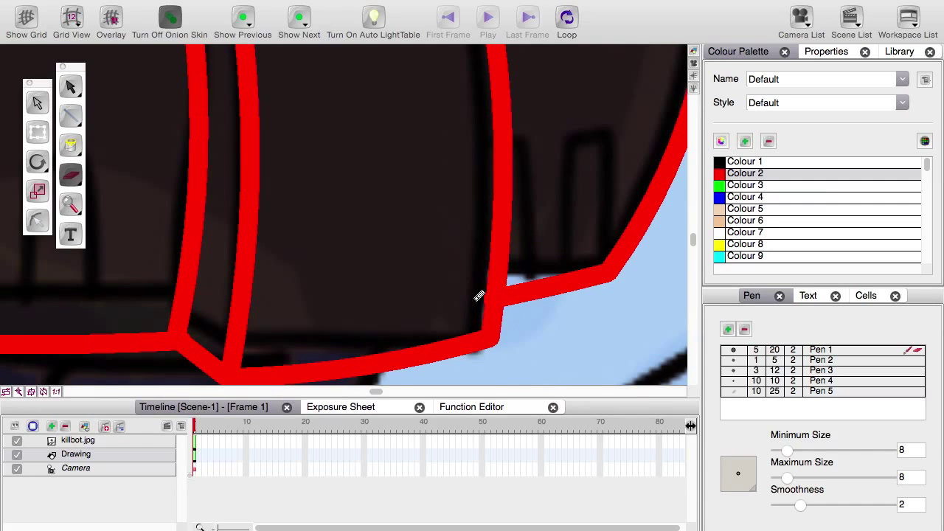
Step: Cut the mask's upper edge at the central strip, delete the segment inside the strip, and clean up the leftover ends
{"action": "left_click_drag", "start_coordinate": [472, 198], "coordinate": [425, 379]}
{"action": "left_click_drag", "start_coordinate": [336, 73], "coordinate": [373, 255]}
{"action": "left_click_drag", "start_coordinate": [442, 180], "coordinate": [459, 232]}
{"action": "left_click", "coordinate": [70, 86]}
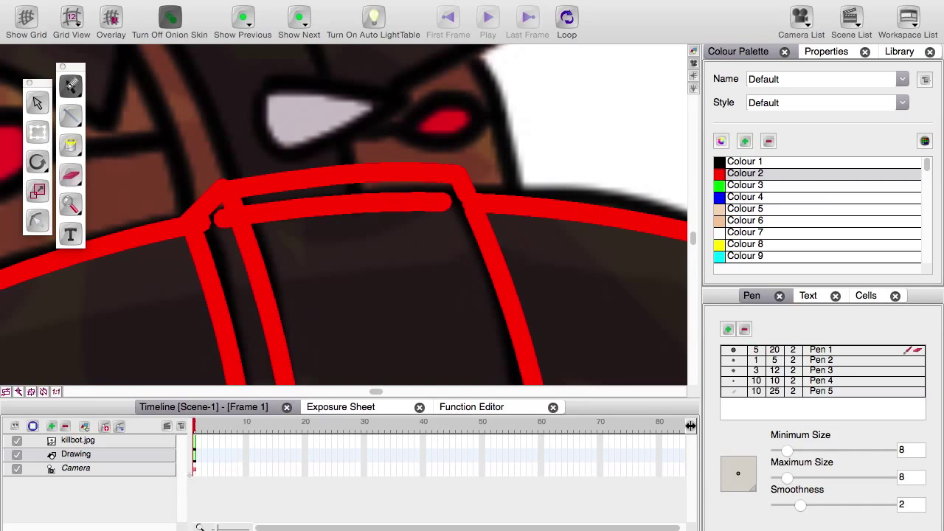
{"action": "left_click", "coordinate": [288, 205]}
{"action": "key", "text": "Delete"}
{"action": "scroll", "coordinate": [255, 256], "scroll_direction": "down", "scroll_amount": 2}
{"action": "left_click", "coordinate": [70, 176]}
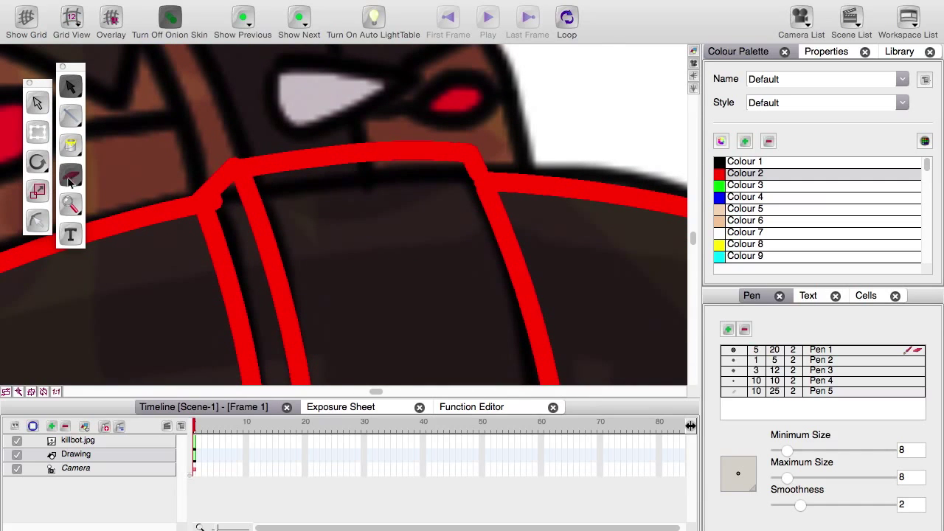
{"action": "scroll", "coordinate": [221, 203], "scroll_direction": "down", "scroll_amount": 5}
{"action": "left_click_drag", "start_coordinate": [185, 275], "coordinate": [276, 255]}
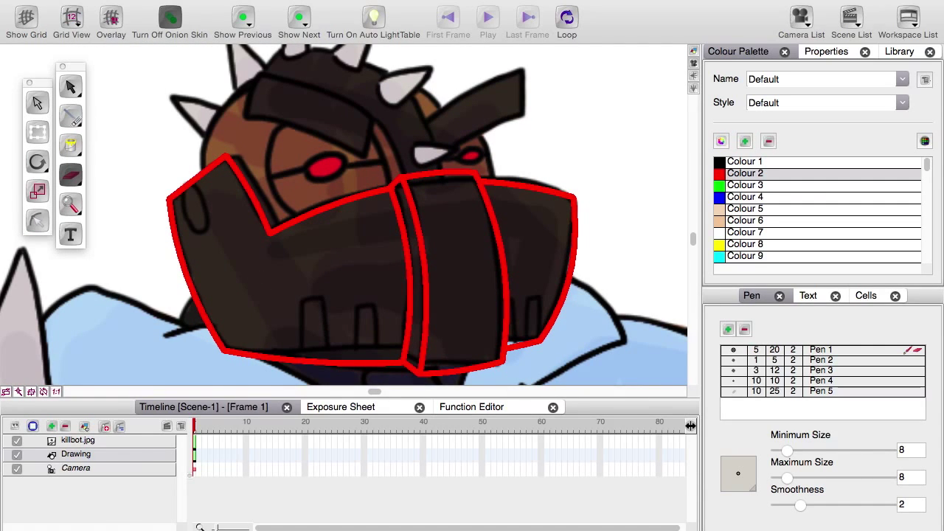
Step: Draw three red rectangles over the slots near the mask's lower edge, two left of the central strip and one right of it
{"action": "key", "text": "2"}
{"action": "mouse_move", "coordinate": [186, 197]}
{"action": "left_mouse_down"}
{"action": "mouse_move", "coordinate": [183, 255]}
{"action": "mouse_move", "coordinate": [194, 112]}
{"action": "left_mouse_up"}
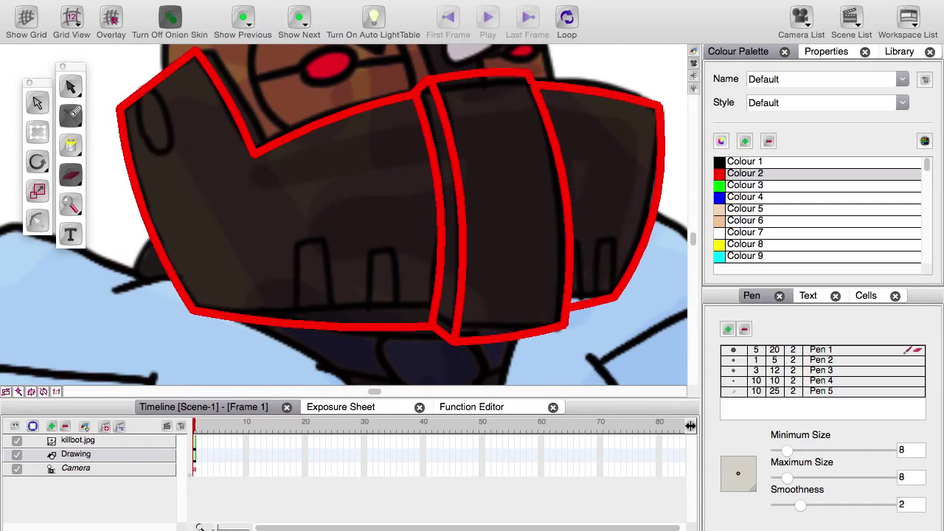
{"action": "left_click", "coordinate": [70, 115]}
{"action": "left_click", "coordinate": [120, 64]}
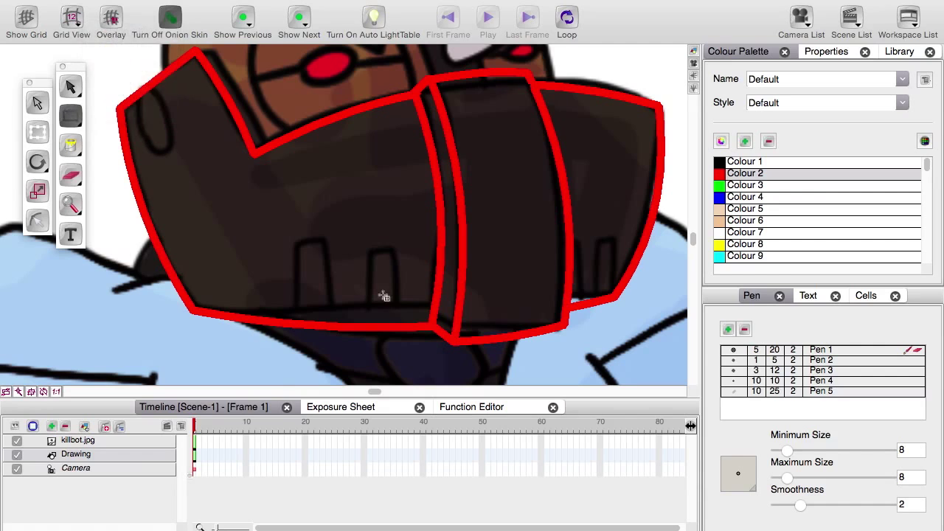
{"action": "left_click_drag", "start_coordinate": [295, 232], "coordinate": [326, 287]}
{"action": "left_click_drag", "start_coordinate": [380, 237], "coordinate": [402, 289]}
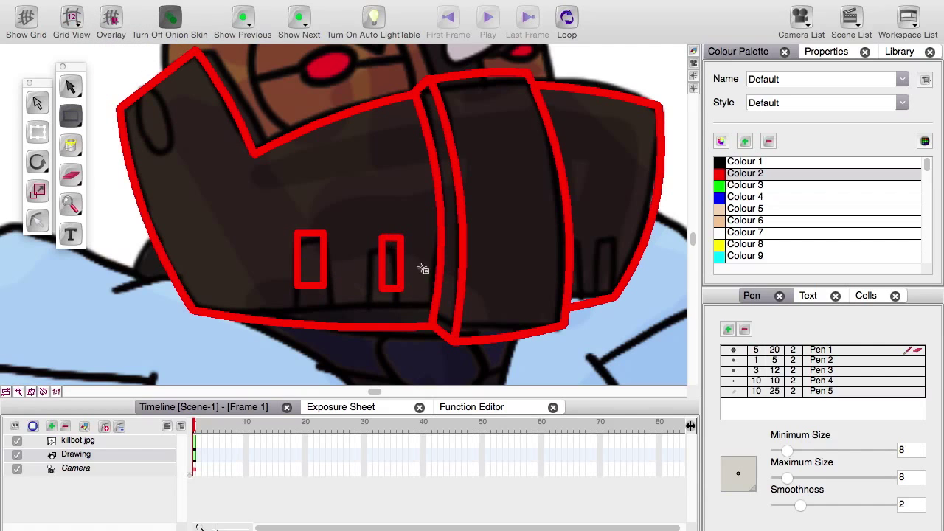
{"action": "left_click_drag", "start_coordinate": [596, 232], "coordinate": [608, 267]}
Step: Reshape the leftmost slot rectangle by pulling its lower corners below the mask's edge and aligning its upper corners with the picture
{"action": "left_click", "coordinate": [70, 86]}
{"action": "mouse_move", "coordinate": [321, 258]}
{"action": "left_mouse_down"}
{"action": "mouse_move", "coordinate": [338, 290]}
{"action": "mouse_move", "coordinate": [331, 350]}
{"action": "left_mouse_up"}
{"action": "left_click_drag", "start_coordinate": [286, 258], "coordinate": [285, 340]}
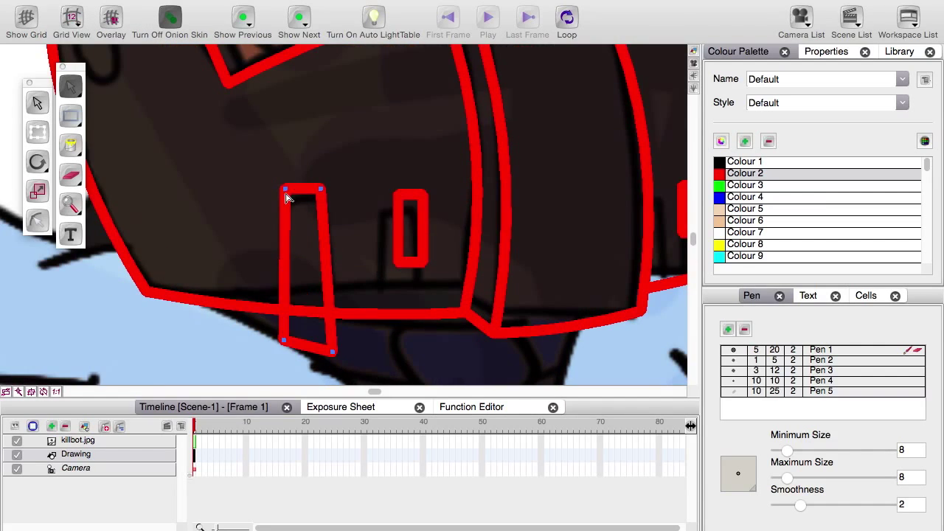
{"action": "left_click_drag", "start_coordinate": [287, 191], "coordinate": [285, 199]}
{"action": "left_click_drag", "start_coordinate": [321, 190], "coordinate": [323, 198]}
Step: Reshape the other two slot rectangles by extending their lower corners down past the mask's edge and fitting them to the picture
{"action": "left_click_drag", "start_coordinate": [399, 263], "coordinate": [379, 343]}
{"action": "left_click_drag", "start_coordinate": [423, 263], "coordinate": [422, 339]}
{"action": "left_click_drag", "start_coordinate": [398, 195], "coordinate": [419, 213]}
{"action": "left_click_drag", "start_coordinate": [516, 214], "coordinate": [321, 261]}
{"action": "left_click_drag", "start_coordinate": [482, 276], "coordinate": [479, 351]}
{"action": "left_click_drag", "start_coordinate": [499, 276], "coordinate": [509, 350]}
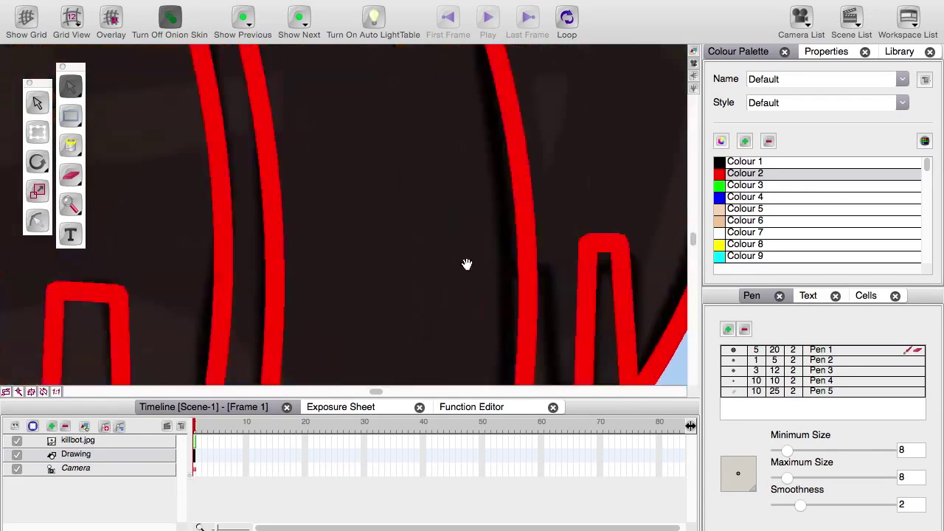
Step: Erase the parts of the three slot outlines that stick out below the mask's lower edge
{"action": "left_click_drag", "start_coordinate": [467, 263], "coordinate": [290, 247]}
{"action": "left_click_drag", "start_coordinate": [281, 215], "coordinate": [642, 109]}
{"action": "left_click", "coordinate": [70, 175]}
{"action": "mouse_move", "coordinate": [401, 290]}
{"action": "left_mouse_down"}
{"action": "mouse_move", "coordinate": [317, 265]}
{"action": "mouse_move", "coordinate": [446, 271]}
{"action": "left_mouse_up"}
{"action": "key", "text": "super+z"}
{"action": "key", "text": "z"}
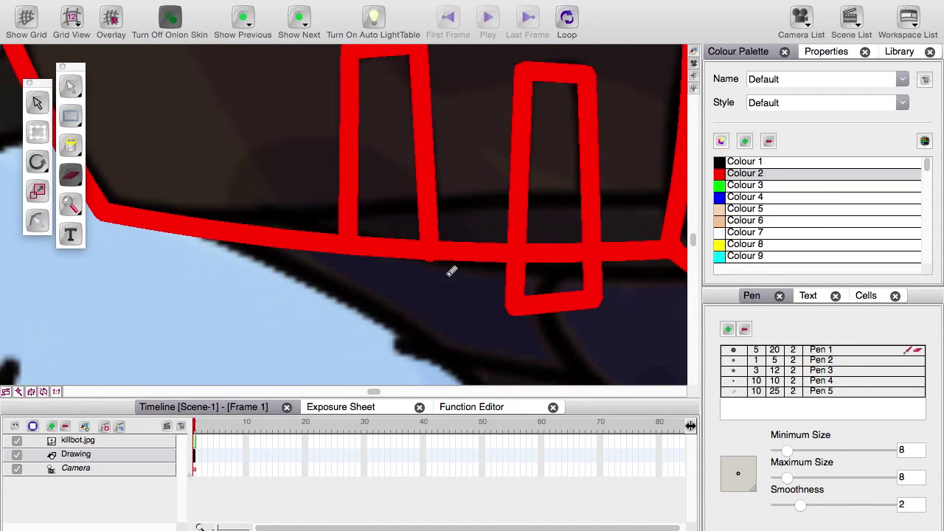
{"action": "mouse_move", "coordinate": [514, 267]}
{"action": "left_mouse_down"}
{"action": "mouse_move", "coordinate": [612, 268]}
{"action": "mouse_move", "coordinate": [599, 298]}
{"action": "left_mouse_up"}
{"action": "left_click_drag", "start_coordinate": [644, 304], "coordinate": [195, 330]}
{"action": "mouse_move", "coordinate": [609, 204]}
{"action": "left_mouse_down"}
{"action": "mouse_move", "coordinate": [558, 216]}
{"action": "mouse_move", "coordinate": [615, 231]}
{"action": "left_mouse_up"}
Step: Draw a narrow upright red ellipse over the oval hole near the mask's left tip
{"action": "key", "text": "shift+z"}
{"action": "key", "text": "shift+z"}
{"action": "key", "text": "shift+z"}
{"action": "left_click_drag", "start_coordinate": [243, 103], "coordinate": [466, 323]}
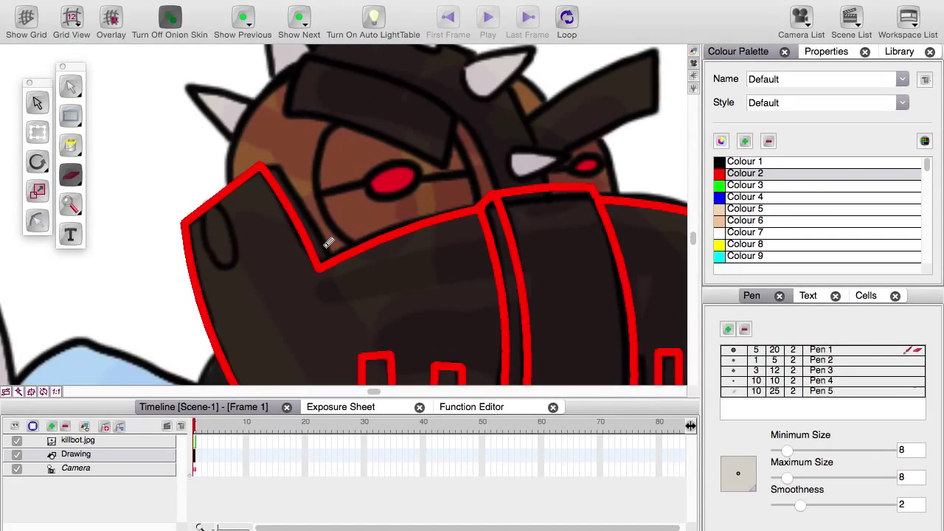
{"action": "left_click_drag", "start_coordinate": [260, 267], "coordinate": [263, 295]}
{"action": "left_click_drag", "start_coordinate": [198, 266], "coordinate": [192, 252]}
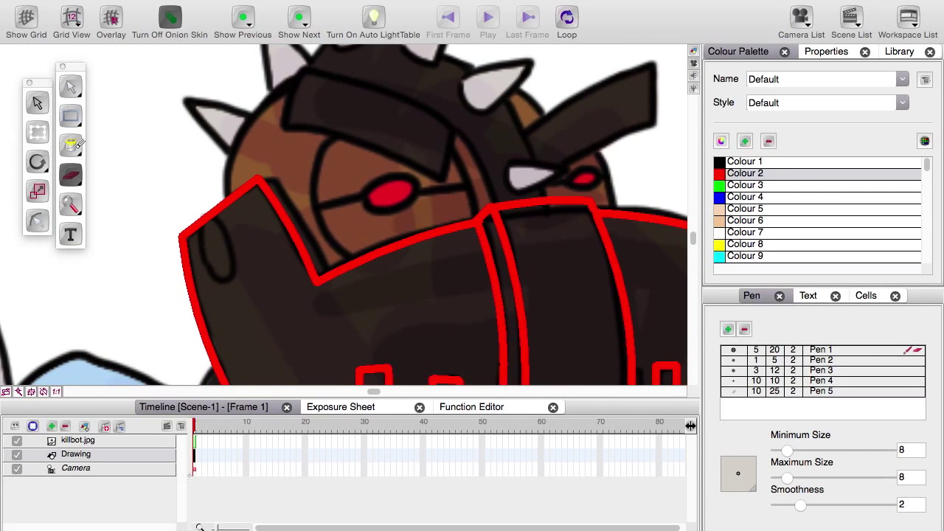
{"action": "left_click", "coordinate": [74, 115]}
{"action": "left_click", "coordinate": [113, 121]}
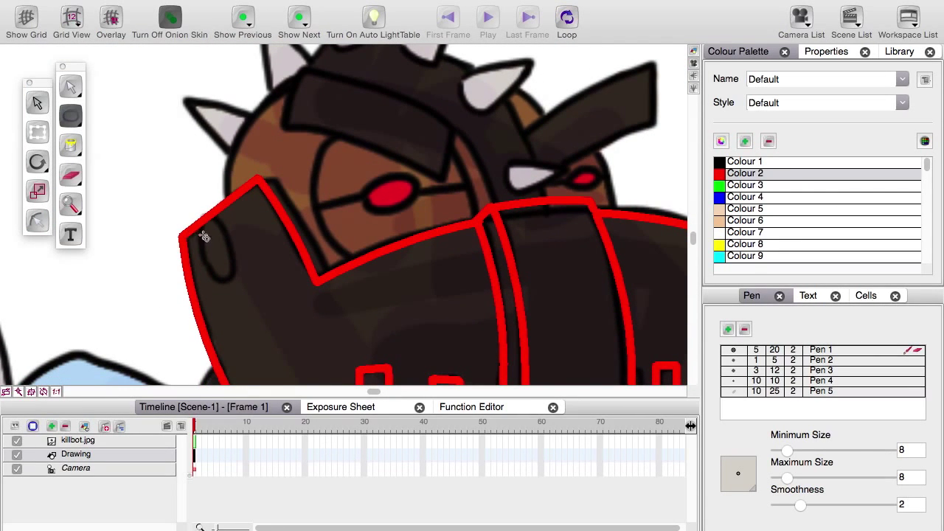
{"action": "left_click_drag", "start_coordinate": [247, 290], "coordinate": [211, 226]}
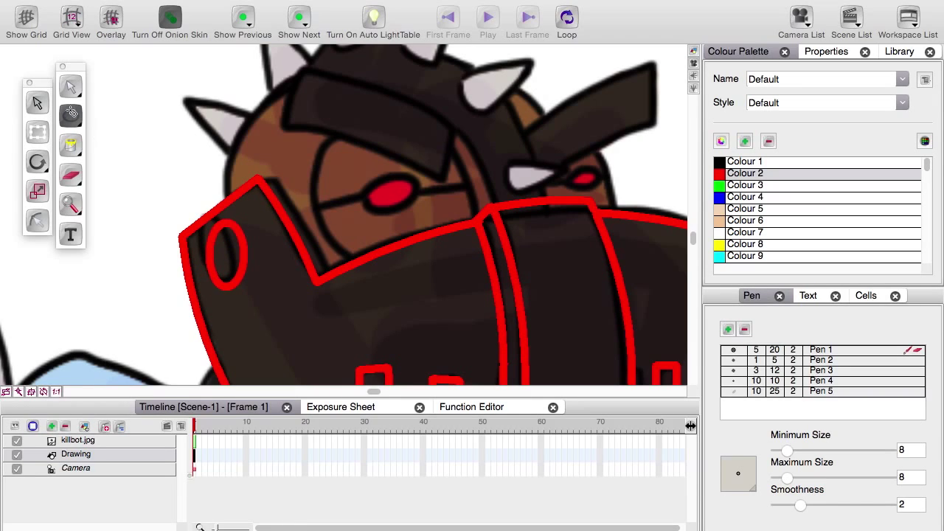
Step: Select the small ellipse, then move and tilt it to fit the oval hole in the picture
{"action": "left_click_drag", "start_coordinate": [71, 87], "coordinate": [109, 65]}
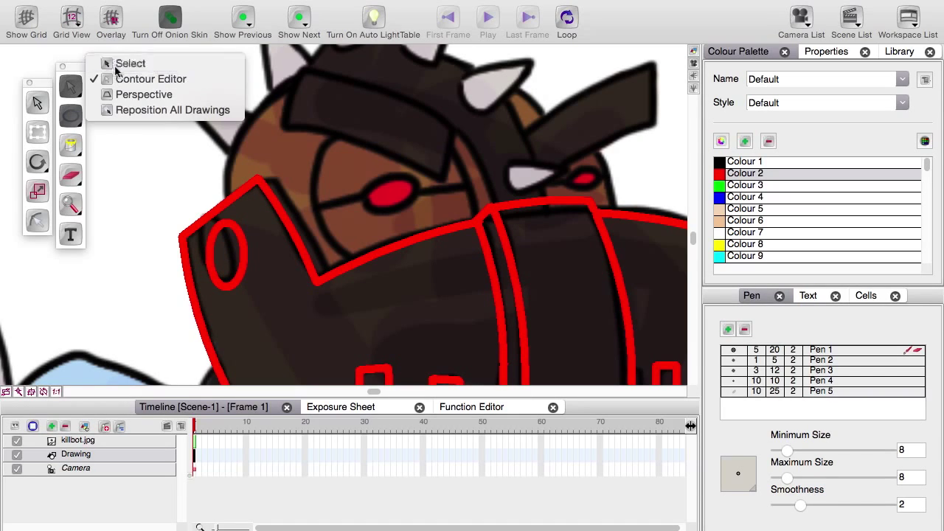
{"action": "left_click", "coordinate": [240, 273]}
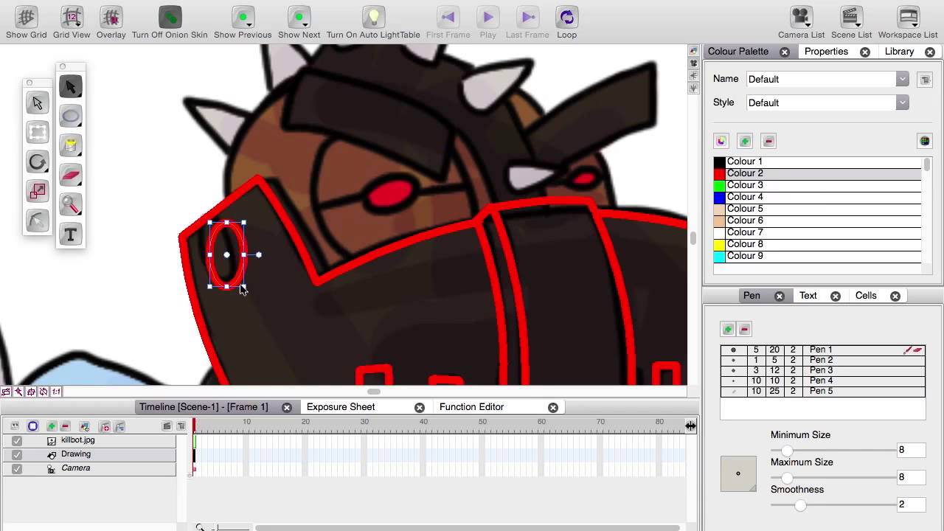
{"action": "left_click_drag", "start_coordinate": [252, 295], "coordinate": [235, 275]}
Step: Draw a red circle around the robot's left-hand eye socket and a larger ellipse around the head
{"action": "left_click_drag", "start_coordinate": [379, 267], "coordinate": [314, 302]}
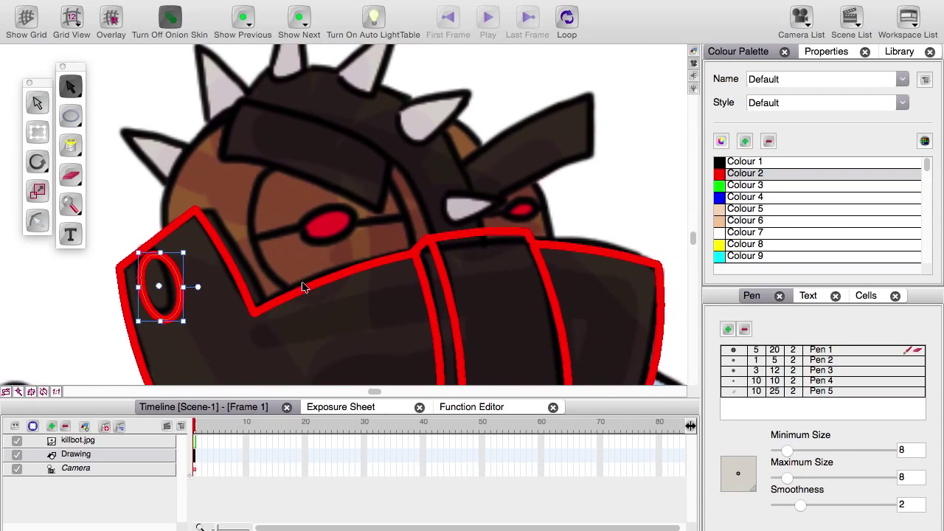
{"action": "left_click", "coordinate": [70, 116]}
{"action": "mouse_move", "coordinate": [256, 166]}
{"action": "left_mouse_down"}
{"action": "mouse_move", "coordinate": [407, 308]}
{"action": "mouse_move", "coordinate": [415, 339]}
{"action": "mouse_move", "coordinate": [411, 324]}
{"action": "left_mouse_up"}
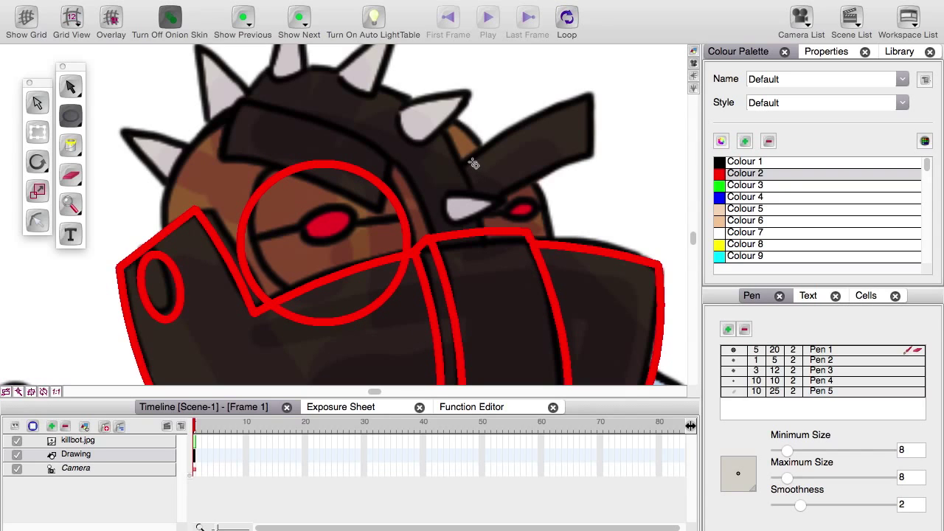
{"action": "mouse_move", "coordinate": [184, 128]}
{"action": "left_mouse_down"}
{"action": "mouse_move", "coordinate": [516, 369]}
{"action": "mouse_move", "coordinate": [512, 351]}
{"action": "left_mouse_up"}
Step: Move the large ellipse up to the top of the head, then stretch it downward and to the right to follow the head's outline
{"action": "key", "text": "2"}
{"action": "left_click", "coordinate": [70, 86]}
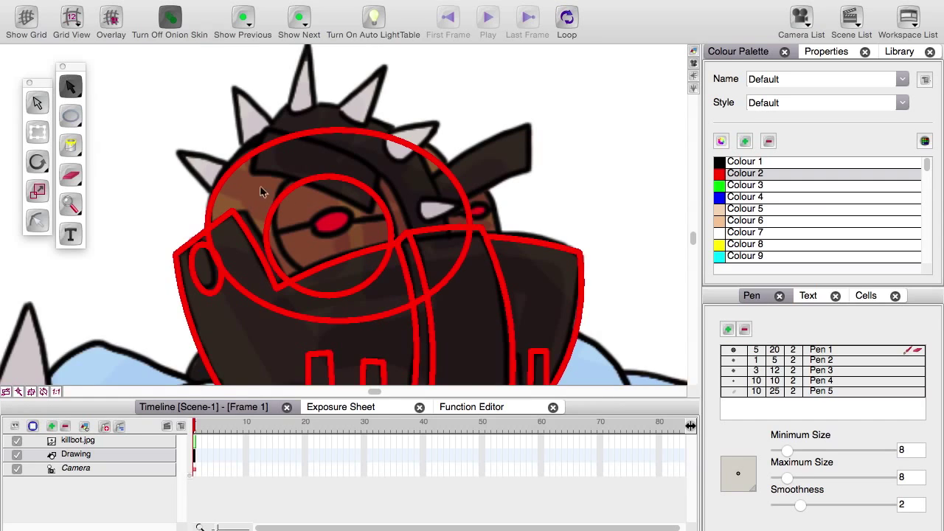
{"action": "key", "text": "2"}
{"action": "left_click_drag", "start_coordinate": [288, 254], "coordinate": [291, 225]}
{"action": "key", "text": "2"}
{"action": "key", "text": "minus"}
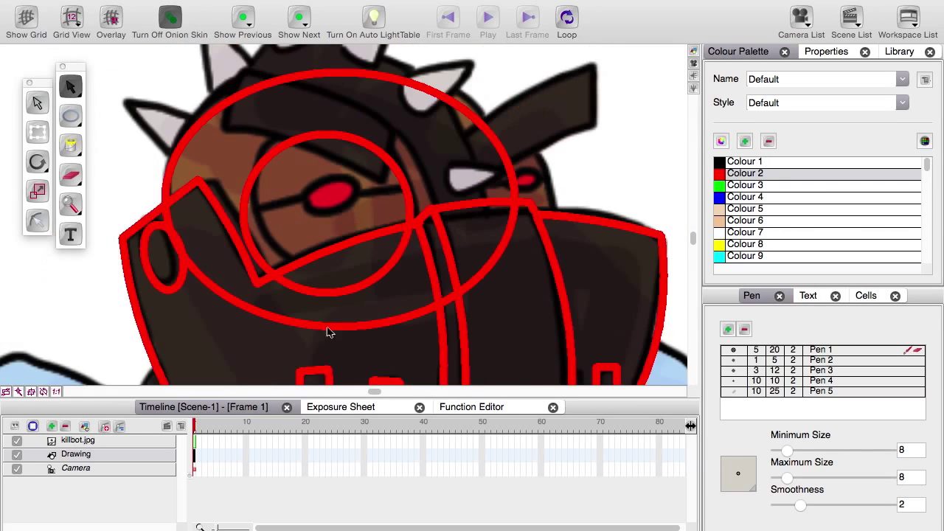
{"action": "key", "text": "minus"}
{"action": "left_click", "coordinate": [329, 299]}
{"action": "mouse_move", "coordinate": [340, 297]}
{"action": "left_mouse_down"}
{"action": "mouse_move", "coordinate": [346, 333]}
{"action": "mouse_move", "coordinate": [339, 285]}
{"action": "left_mouse_up"}
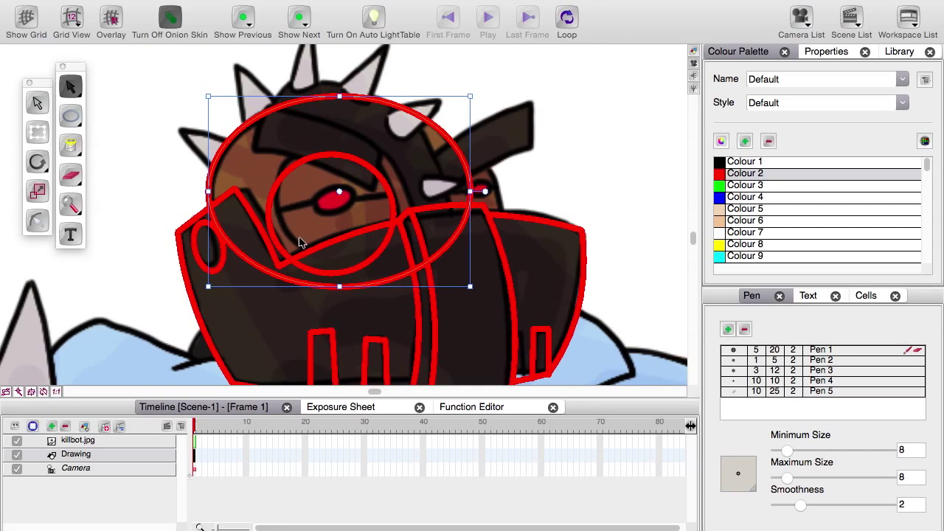
{"action": "left_click_drag", "start_coordinate": [340, 287], "coordinate": [343, 327]}
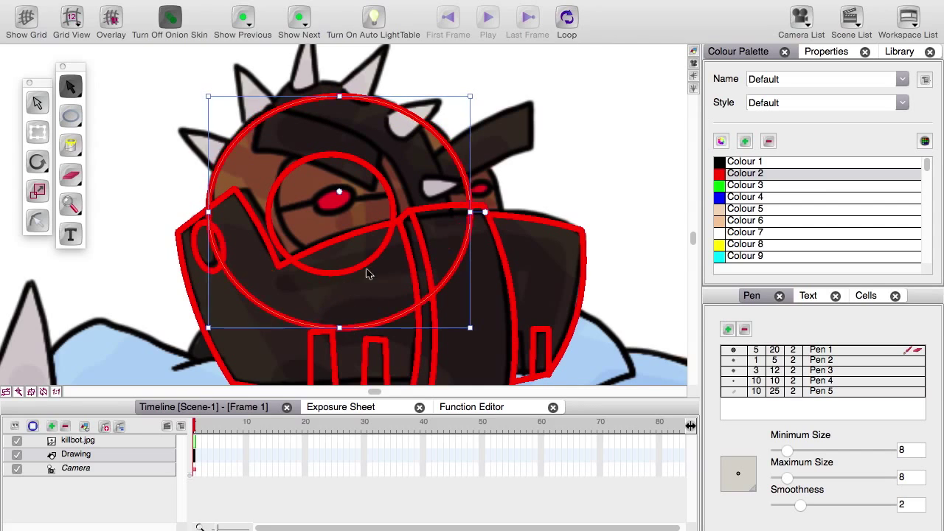
{"action": "left_click_drag", "start_coordinate": [471, 212], "coordinate": [485, 212]}
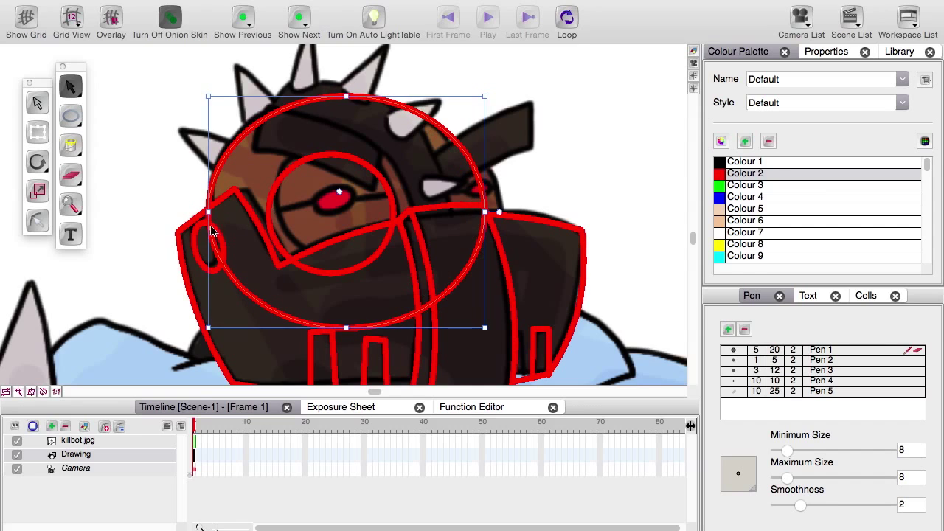
{"action": "left_click_drag", "start_coordinate": [346, 327], "coordinate": [348, 333]}
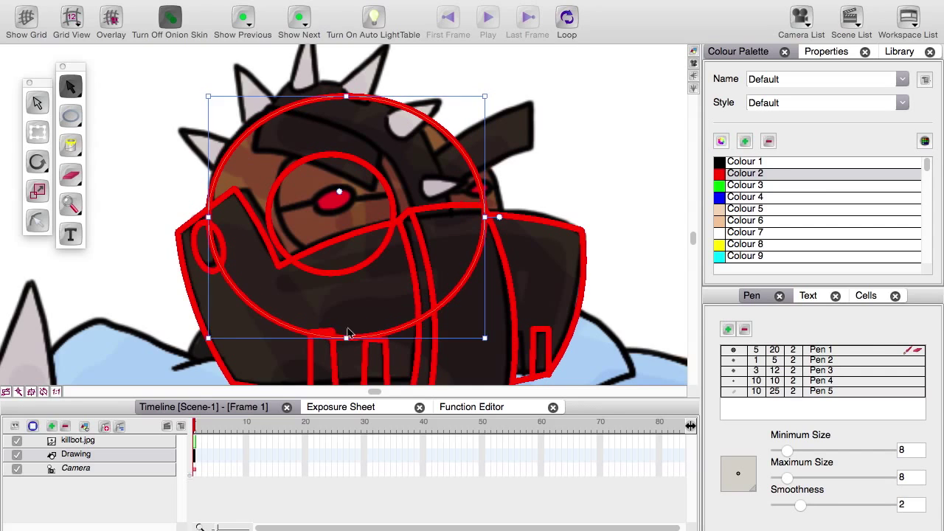
Step: Resize the eye-socket circle by adjusting its upper, lower, left and right sides to match the picture
{"action": "left_click", "coordinate": [309, 160]}
{"action": "left_click_drag", "start_coordinate": [330, 154], "coordinate": [330, 141]}
{"action": "left_click_drag", "start_coordinate": [331, 273], "coordinate": [329, 263]}
{"action": "left_click_drag", "start_coordinate": [266, 203], "coordinate": [274, 205]}
{"action": "left_click_drag", "start_coordinate": [399, 206], "coordinate": [392, 204]}
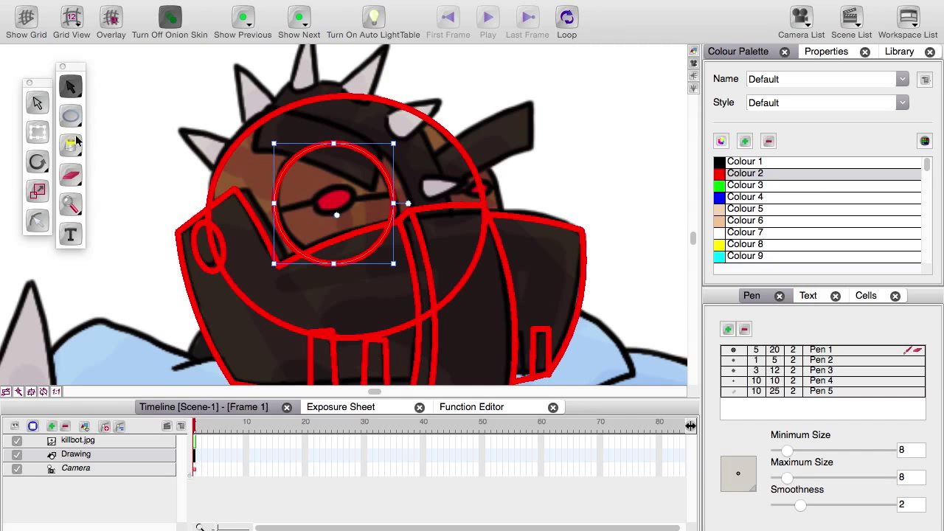
Step: Trim away the eye-socket circle's arc below the mask's upper edge and cut the head ellipse where it enters the mask beside the oval hole
{"action": "left_click", "coordinate": [70, 175]}
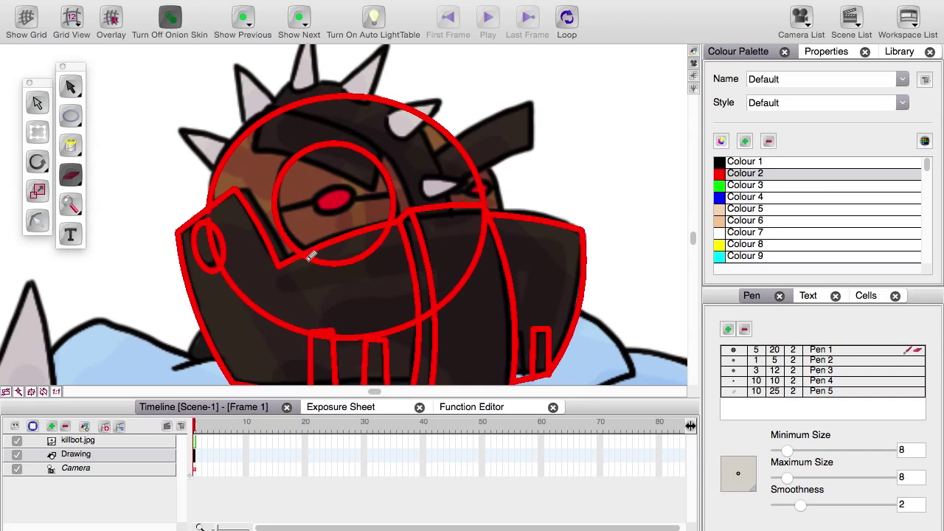
{"action": "left_click_drag", "start_coordinate": [310, 255], "coordinate": [325, 265]}
{"action": "scroll", "coordinate": [309, 259], "scroll_direction": "up", "scroll_amount": 5}
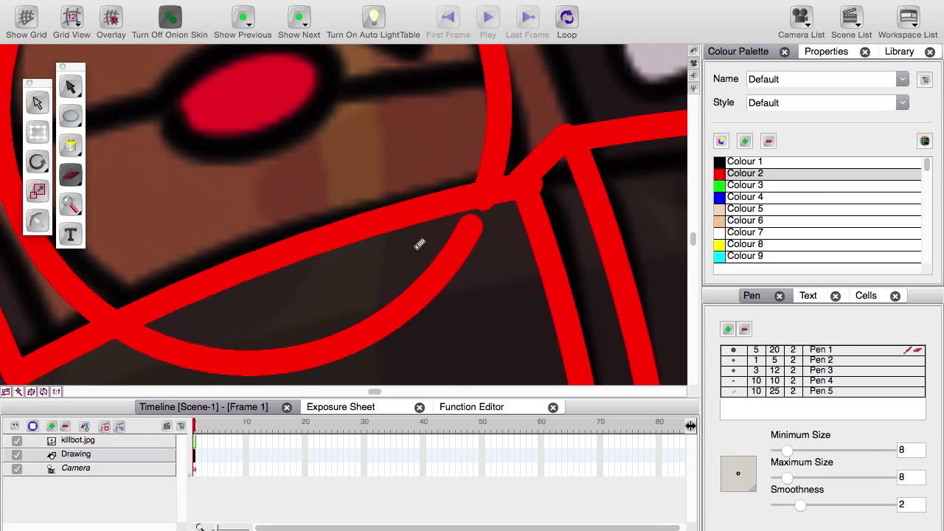
{"action": "mouse_move", "coordinate": [105, 347]}
{"action": "left_mouse_down"}
{"action": "mouse_move", "coordinate": [154, 300]}
{"action": "mouse_move", "coordinate": [191, 285]}
{"action": "left_mouse_up"}
{"action": "left_click", "coordinate": [69, 85]}
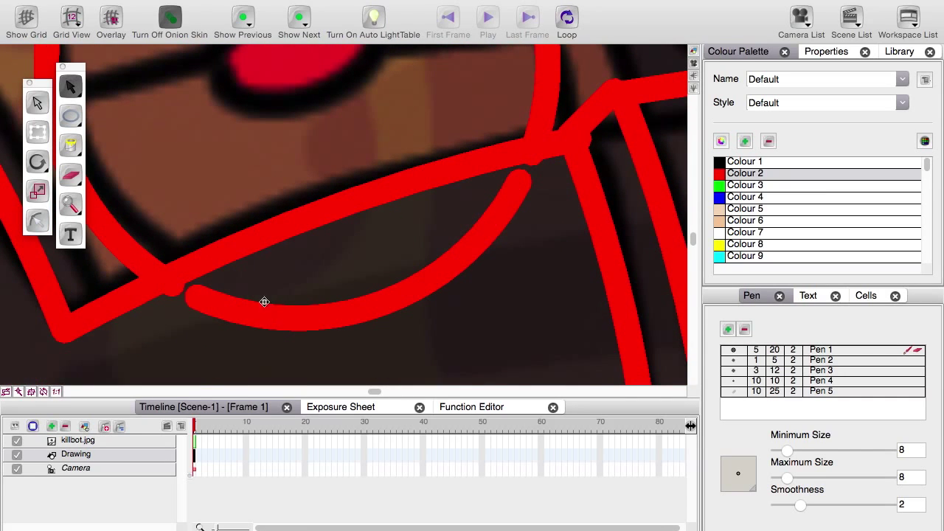
{"action": "left_click", "coordinate": [264, 307]}
{"action": "key", "text": "Delete"}
{"action": "left_click_drag", "start_coordinate": [163, 303], "coordinate": [412, 324]}
{"action": "left_click_drag", "start_coordinate": [165, 245], "coordinate": [380, 264]}
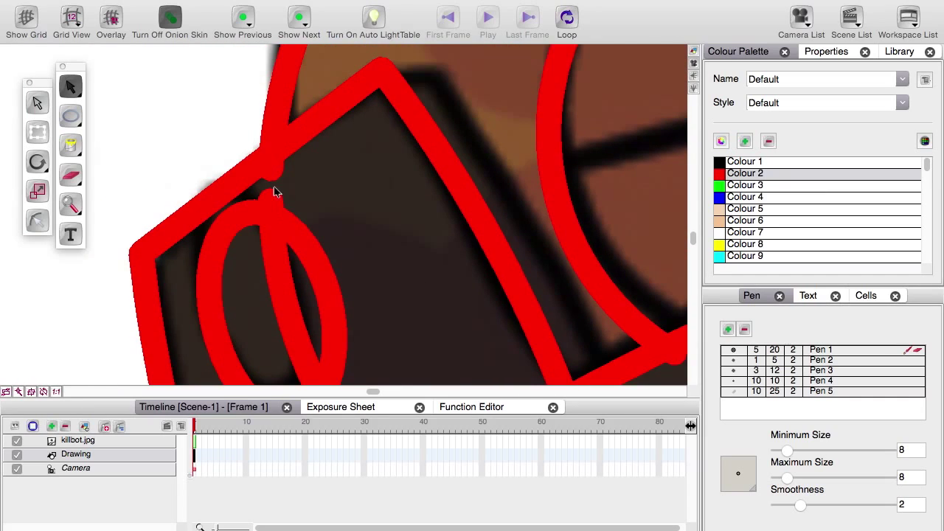
{"action": "left_click", "coordinate": [273, 190]}
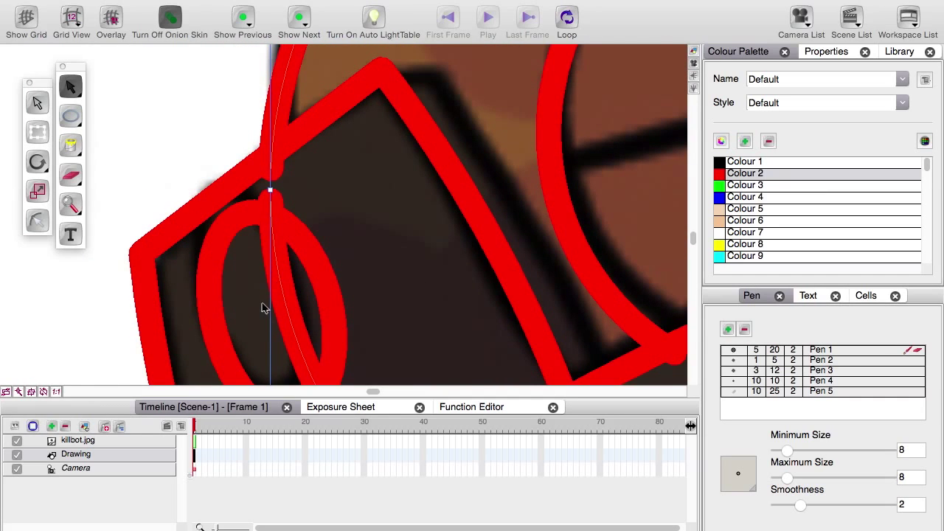
{"action": "key", "text": "Delete"}
{"action": "key", "text": "ctrl+z"}
{"action": "key", "text": "Delete"}
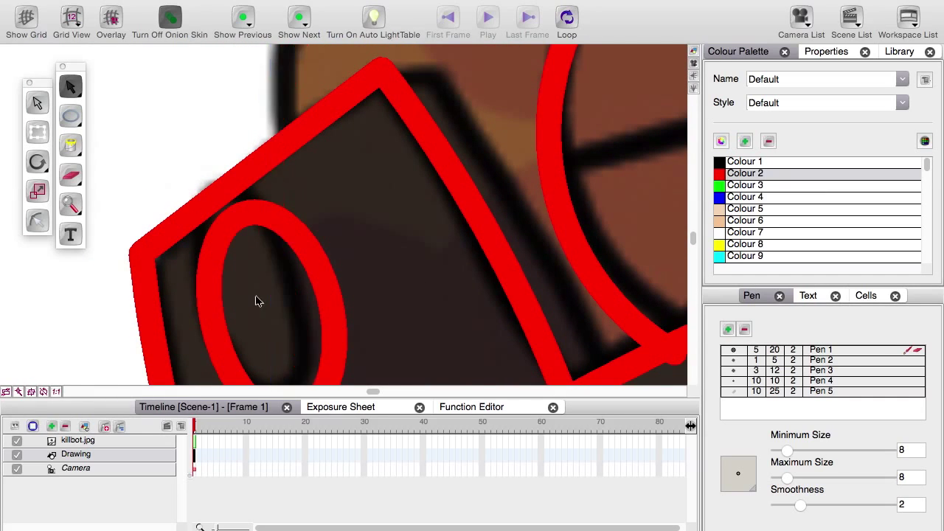
{"action": "scroll", "coordinate": [258, 295], "scroll_direction": "down", "scroll_amount": 5}
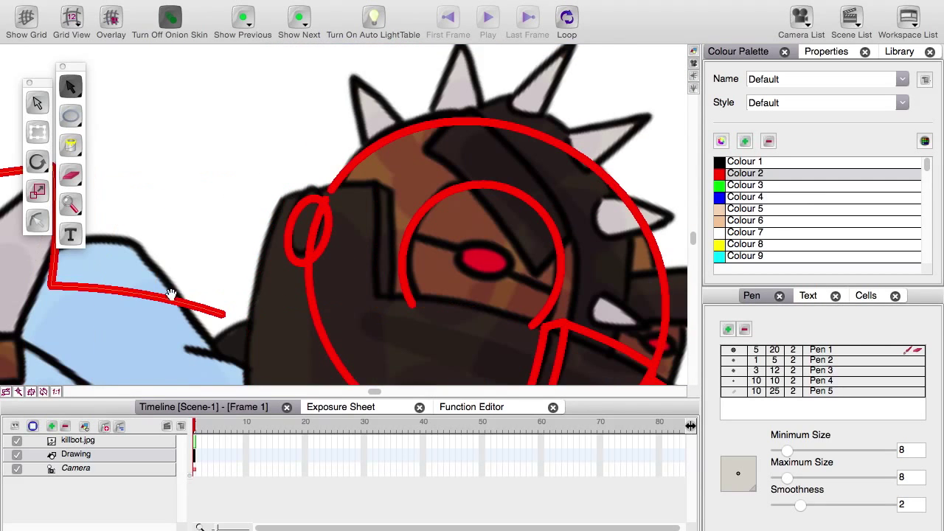
{"action": "key", "text": "ctrl+z"}
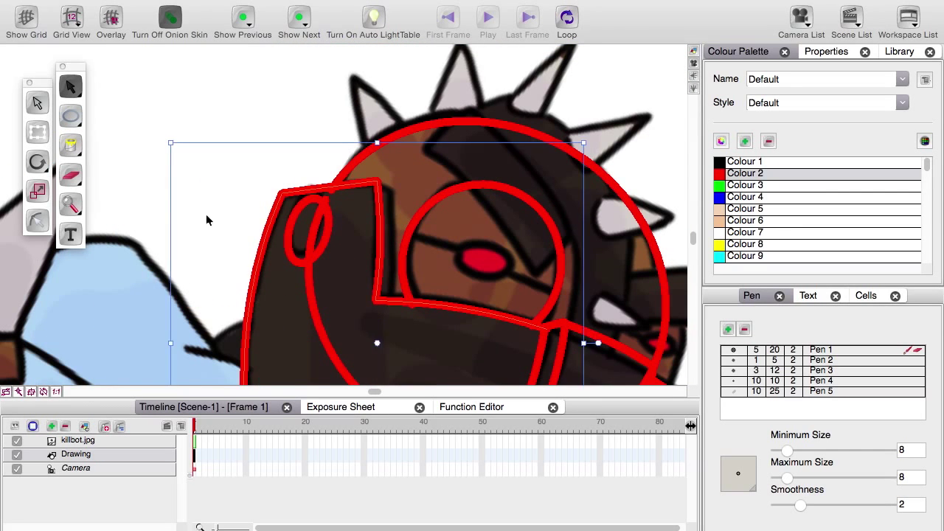
Step: Cut the head ellipse where it meets the mask's upper edge below the far eye, and delete the portion inside the mask
{"action": "scroll", "coordinate": [207, 217], "scroll_direction": "up", "scroll_amount": 3}
{"action": "left_click", "coordinate": [283, 259]}
{"action": "left_click_drag", "start_coordinate": [308, 195], "coordinate": [305, 196]}
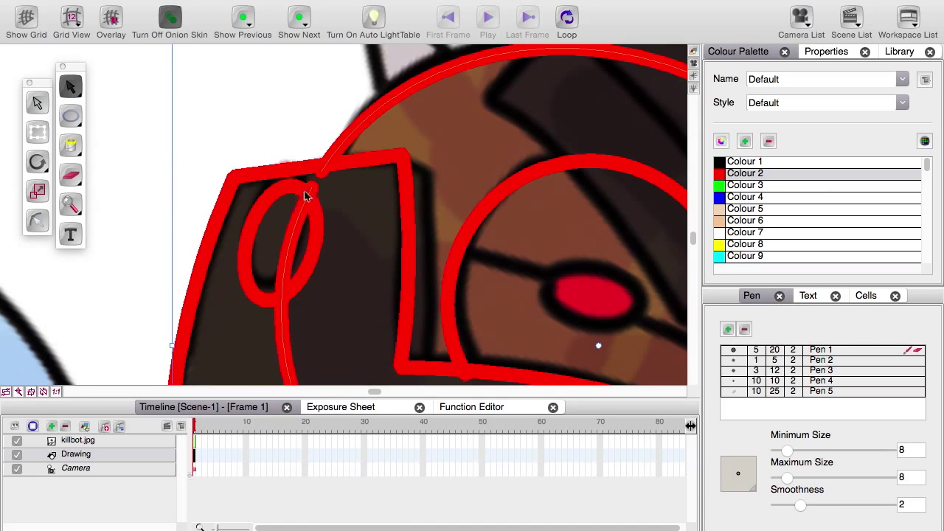
{"action": "left_click_drag", "start_coordinate": [412, 256], "coordinate": [135, 170]}
{"action": "left_click_drag", "start_coordinate": [414, 280], "coordinate": [244, 134]}
{"action": "key", "text": "v"}
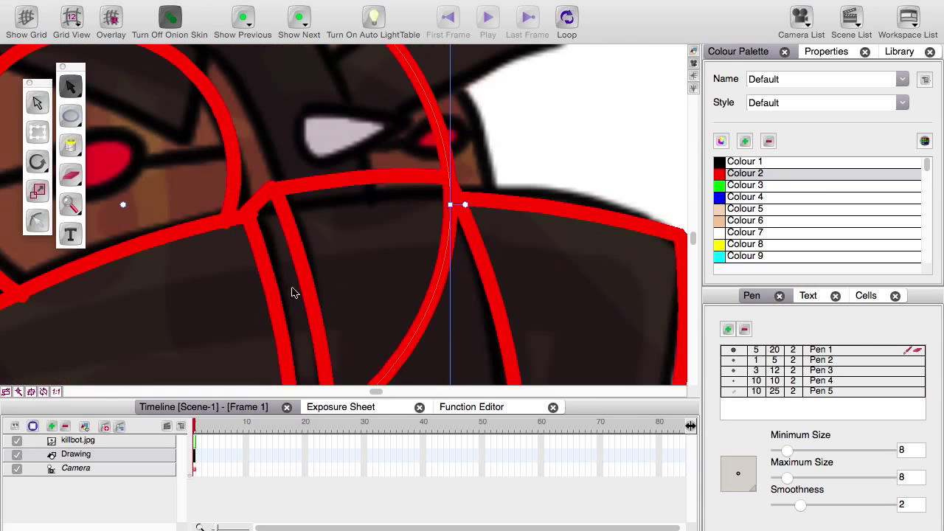
{"action": "left_click_drag", "start_coordinate": [374, 255], "coordinate": [272, 223]}
{"action": "left_click", "coordinate": [71, 175]}
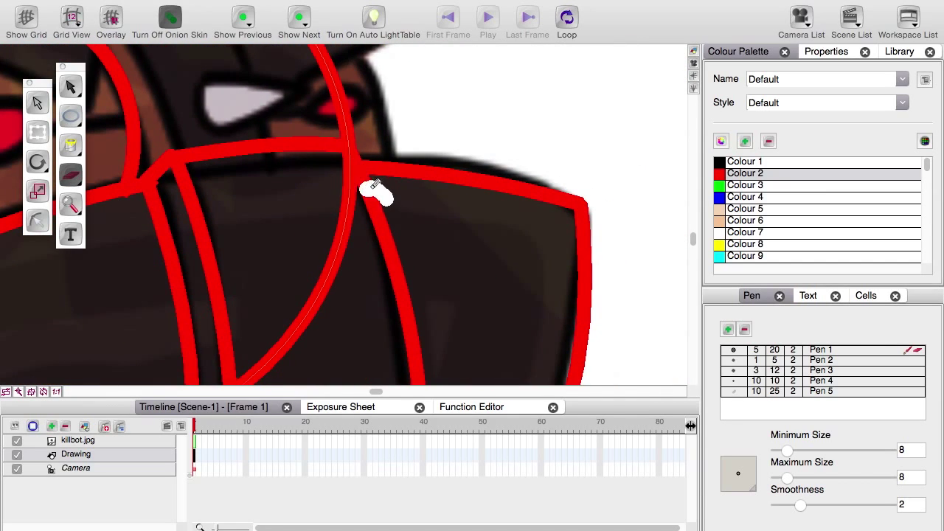
{"action": "mouse_move", "coordinate": [375, 189]}
{"action": "left_mouse_down"}
{"action": "mouse_move", "coordinate": [342, 183]}
{"action": "mouse_move", "coordinate": [349, 176]}
{"action": "mouse_move", "coordinate": [349, 189]}
{"action": "left_mouse_up"}
{"action": "key", "text": "super+z"}
{"action": "left_click", "coordinate": [70, 86]}
{"action": "left_click", "coordinate": [328, 256]}
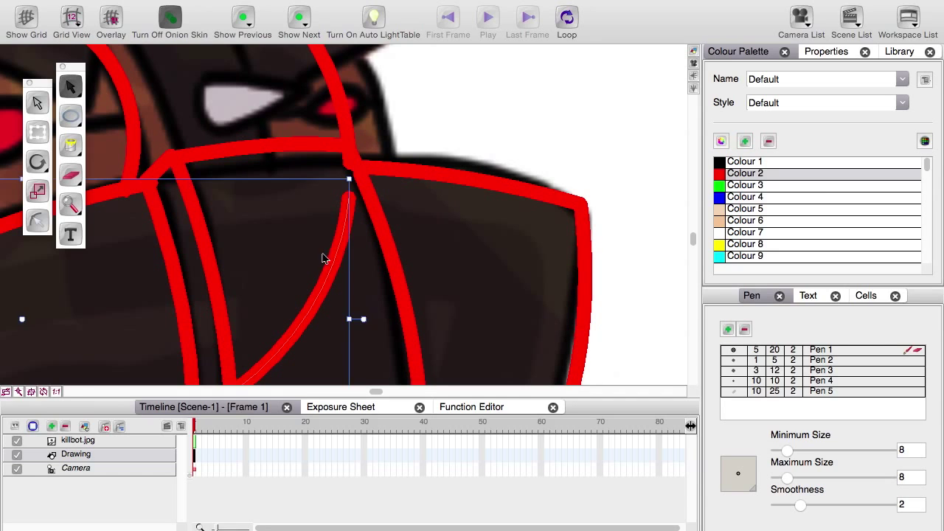
{"action": "key", "text": "Delete"}
Step: Draw a straight line across the eye socket through the red pupil and bend it into a shallow arch
{"action": "key", "text": "1"}
{"action": "key", "text": "1"}
{"action": "key", "text": "1"}
{"action": "key", "text": "1"}
{"action": "left_click_drag", "start_coordinate": [268, 305], "coordinate": [336, 305]}
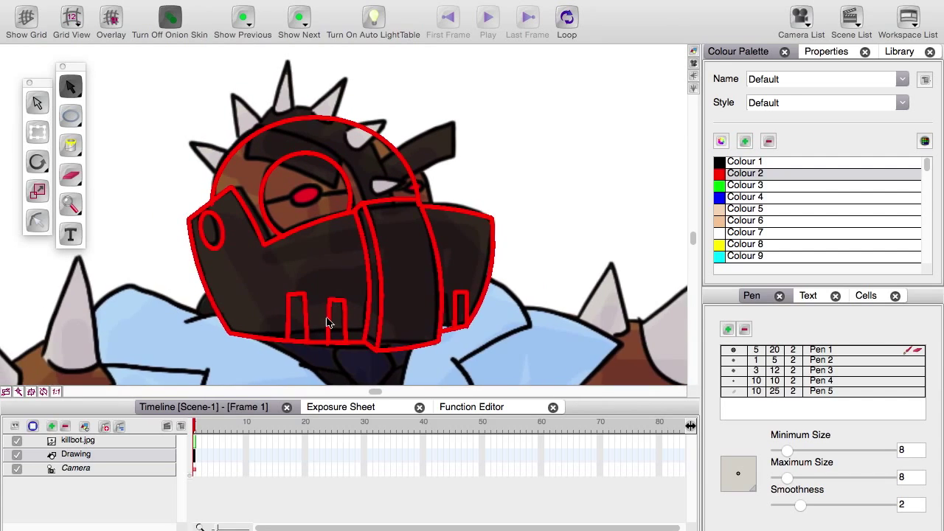
{"action": "key", "text": "2"}
{"action": "key", "text": "2"}
{"action": "left_click_drag", "start_coordinate": [247, 250], "coordinate": [323, 264]}
{"action": "scroll", "coordinate": [256, 270], "scroll_direction": "up", "scroll_amount": 3}
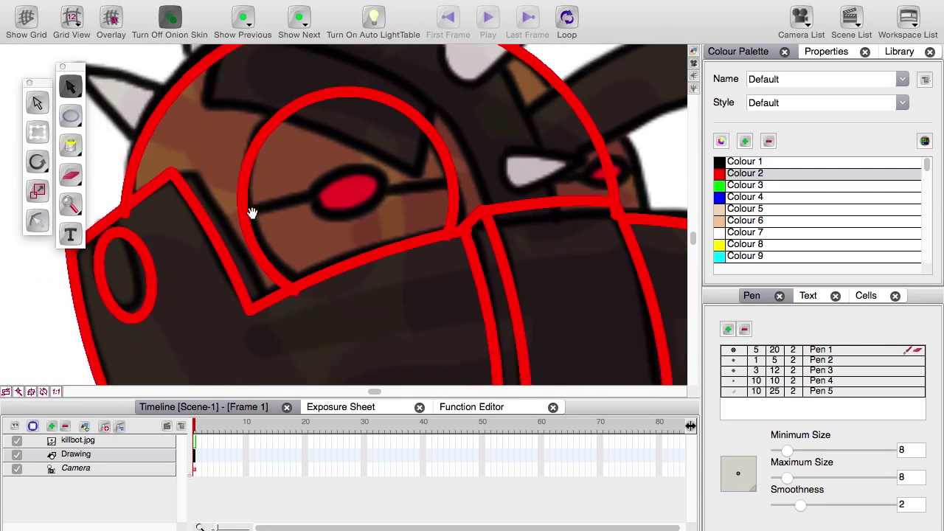
{"action": "left_click_drag", "start_coordinate": [76, 117], "coordinate": [109, 143]}
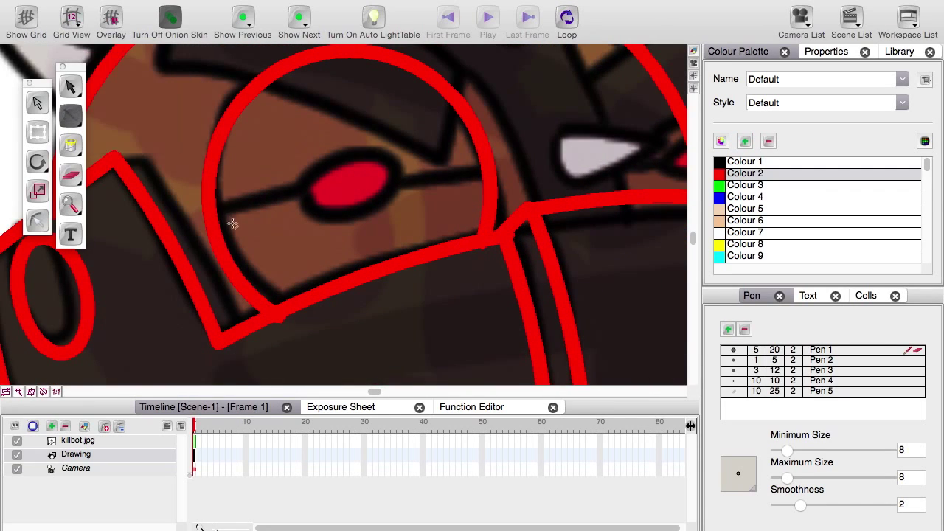
{"action": "left_click_drag", "start_coordinate": [213, 219], "coordinate": [491, 159]}
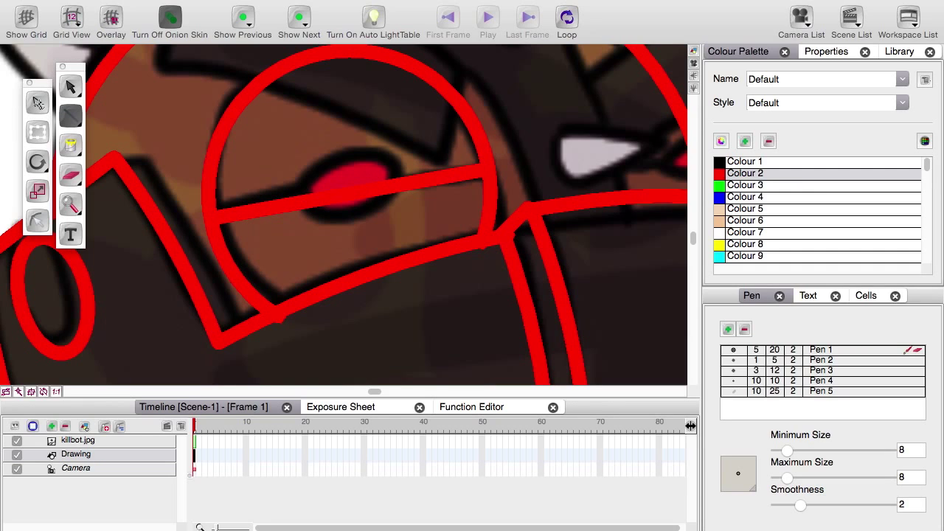
{"action": "left_click_drag", "start_coordinate": [70, 87], "coordinate": [147, 94]}
{"action": "left_click_drag", "start_coordinate": [349, 194], "coordinate": [332, 177]}
Step: Outline the dark brow band above the eye with four connected lines, and curve its long upper and lower edges to match the picture
{"action": "key", "text": "space"}
{"action": "left_click_drag", "start_coordinate": [323, 229], "coordinate": [367, 344]}
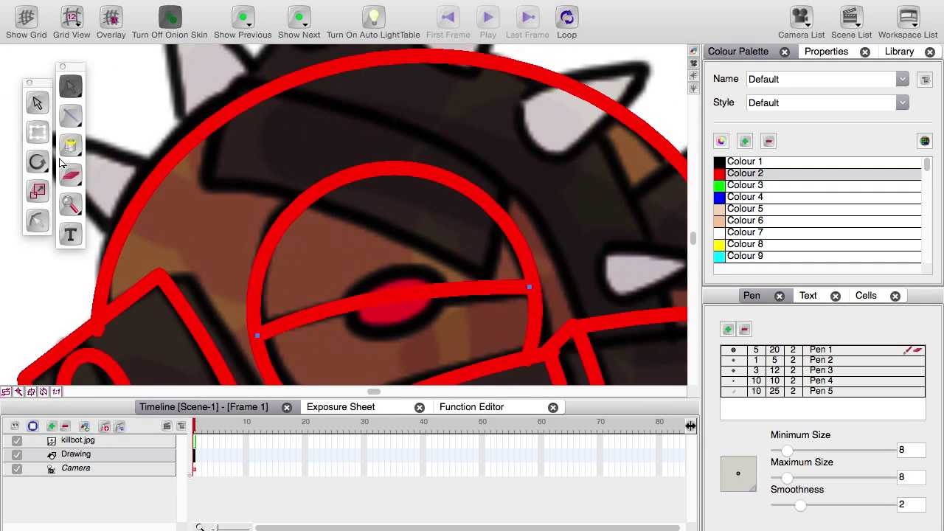
{"action": "left_click_drag", "start_coordinate": [73, 118], "coordinate": [108, 118]}
{"action": "mouse_move", "coordinate": [196, 182]}
{"action": "left_mouse_down"}
{"action": "mouse_move", "coordinate": [480, 274]}
{"action": "mouse_move", "coordinate": [511, 179]}
{"action": "mouse_move", "coordinate": [506, 165]}
{"action": "mouse_move", "coordinate": [515, 173]}
{"action": "mouse_move", "coordinate": [236, 71]}
{"action": "mouse_move", "coordinate": [199, 182]}
{"action": "left_mouse_up"}
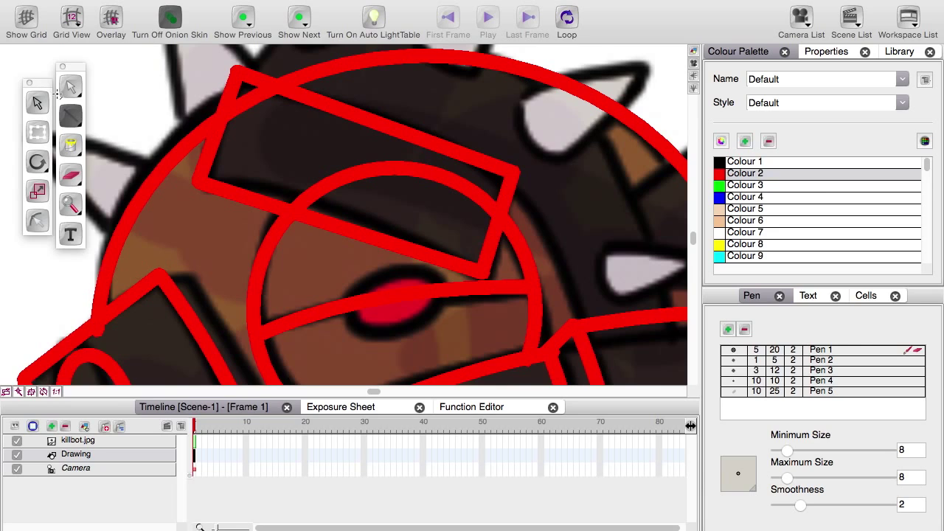
{"action": "left_click", "coordinate": [70, 90]}
{"action": "left_click_drag", "start_coordinate": [365, 103], "coordinate": [366, 104]}
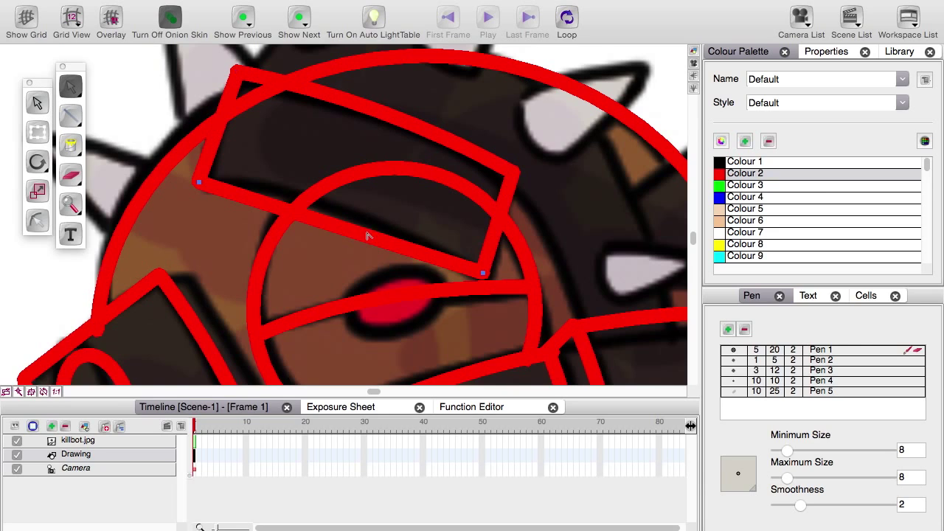
{"action": "left_click_drag", "start_coordinate": [367, 235], "coordinate": [374, 221]}
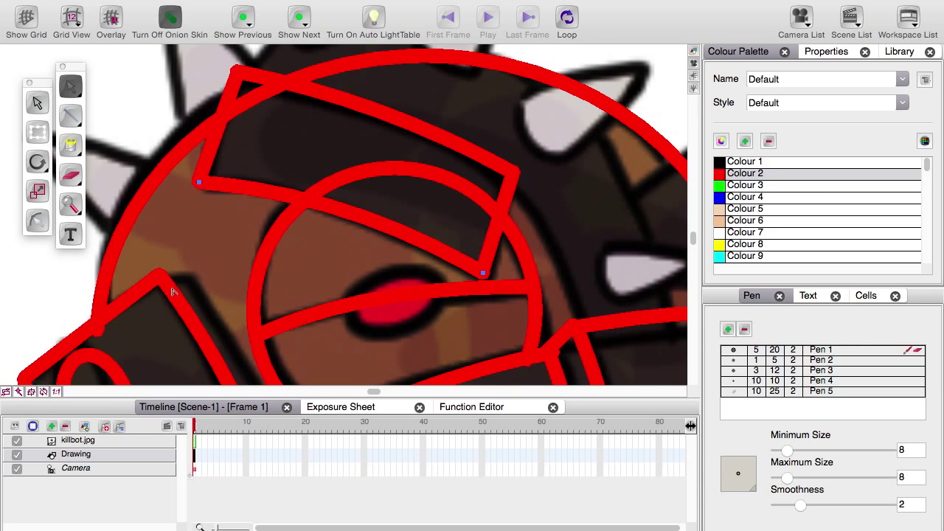
Step: Draw two connected lines from the eye socket's lower edge to the mask's raised corner to trace the mask's thickness
{"action": "mouse_move", "coordinate": [183, 307]}
{"action": "left_mouse_down"}
{"action": "mouse_move", "coordinate": [198, 237]}
{"action": "mouse_move", "coordinate": [226, 206]}
{"action": "left_mouse_up"}
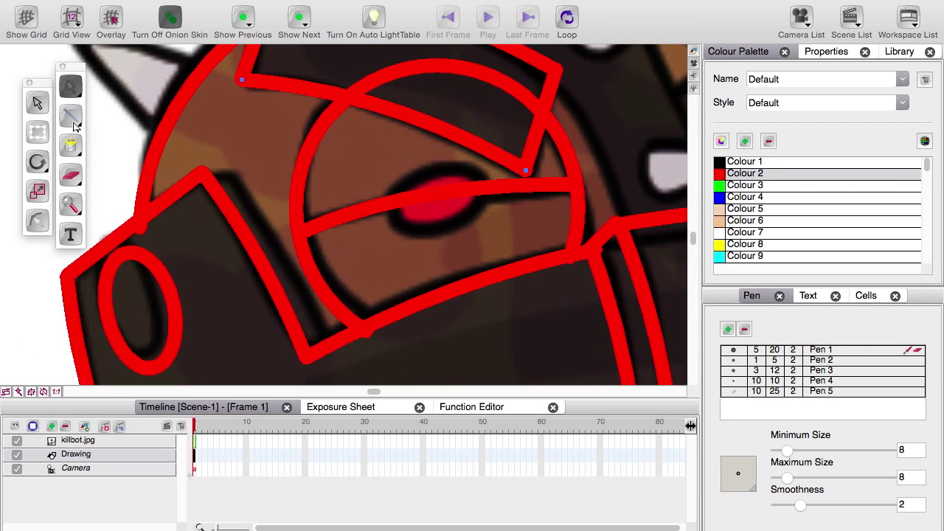
{"action": "left_click", "coordinate": [73, 123]}
{"action": "left_click_drag", "start_coordinate": [330, 338], "coordinate": [246, 170]}
{"action": "left_click_drag", "start_coordinate": [246, 170], "coordinate": [205, 174]}
{"action": "left_click", "coordinate": [72, 88]}
Step: Draw a rectangle over the dark fin behind the head, fit its corners to the fin and curve its upper edge
{"action": "mouse_move", "coordinate": [430, 136]}
{"action": "left_mouse_down"}
{"action": "mouse_move", "coordinate": [356, 256]}
{"action": "mouse_move", "coordinate": [82, 267]}
{"action": "left_mouse_up"}
{"action": "left_click", "coordinate": [71, 117]}
{"action": "left_click", "coordinate": [138, 63]}
{"action": "left_click_drag", "start_coordinate": [314, 86], "coordinate": [558, 212]}
{"action": "left_click", "coordinate": [71, 87]}
{"action": "left_click_drag", "start_coordinate": [559, 87], "coordinate": [555, 101]}
{"action": "left_click_drag", "start_coordinate": [315, 87], "coordinate": [329, 228]}
{"action": "left_click_drag", "start_coordinate": [314, 212], "coordinate": [358, 307]}
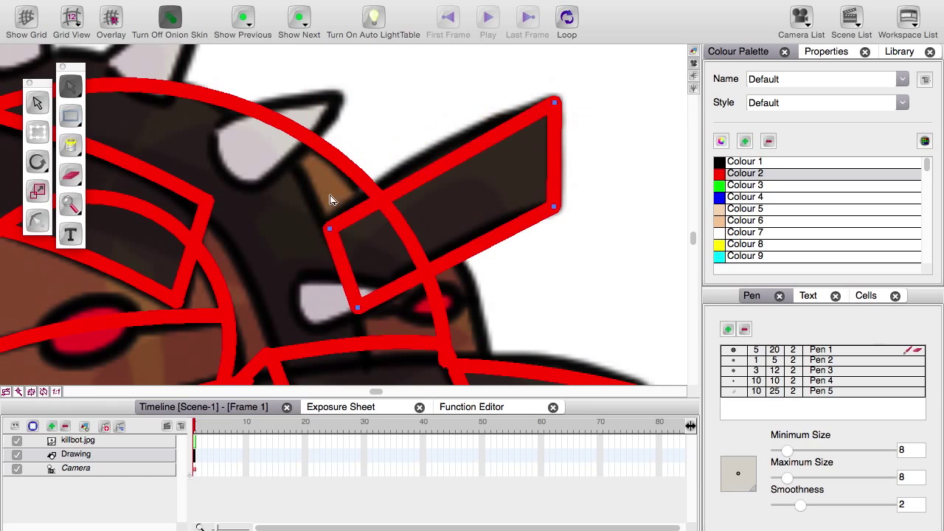
{"action": "left_click_drag", "start_coordinate": [445, 164], "coordinate": [435, 146]}
Step: Erase the head and eye-socket lines that overlap the brow band and the fin, setting the pen's minimum size to 0
{"action": "left_click_drag", "start_coordinate": [244, 221], "coordinate": [433, 219]}
{"action": "left_click", "coordinate": [70, 176]}
{"action": "mouse_move", "coordinate": [168, 110]}
{"action": "left_mouse_down"}
{"action": "mouse_move", "coordinate": [131, 118]}
{"action": "mouse_move", "coordinate": [225, 149]}
{"action": "left_mouse_up"}
{"action": "left_click_drag", "start_coordinate": [244, 142], "coordinate": [211, 187]}
{"action": "left_click_drag", "start_coordinate": [787, 450], "coordinate": [776, 451]}
{"action": "mouse_move", "coordinate": [274, 231]}
{"action": "left_mouse_down"}
{"action": "mouse_move", "coordinate": [312, 245]}
{"action": "mouse_move", "coordinate": [450, 240]}
{"action": "mouse_move", "coordinate": [474, 267]}
{"action": "left_mouse_up"}
{"action": "left_click_drag", "start_coordinate": [567, 232], "coordinate": [346, 232]}
{"action": "left_click_drag", "start_coordinate": [454, 215], "coordinate": [444, 233]}
{"action": "mouse_move", "coordinate": [447, 224]}
{"action": "left_mouse_down"}
{"action": "mouse_move", "coordinate": [484, 279]}
{"action": "mouse_move", "coordinate": [472, 286]}
{"action": "mouse_move", "coordinate": [485, 274]}
{"action": "left_mouse_up"}
{"action": "left_click_drag", "start_coordinate": [202, 217], "coordinate": [377, 343]}
{"action": "left_click_drag", "start_coordinate": [327, 296], "coordinate": [273, 295]}
Step: Draw a small rectangle over the tallest spike on the head and move its two lower corners to the spike's base
{"action": "left_click", "coordinate": [79, 114]}
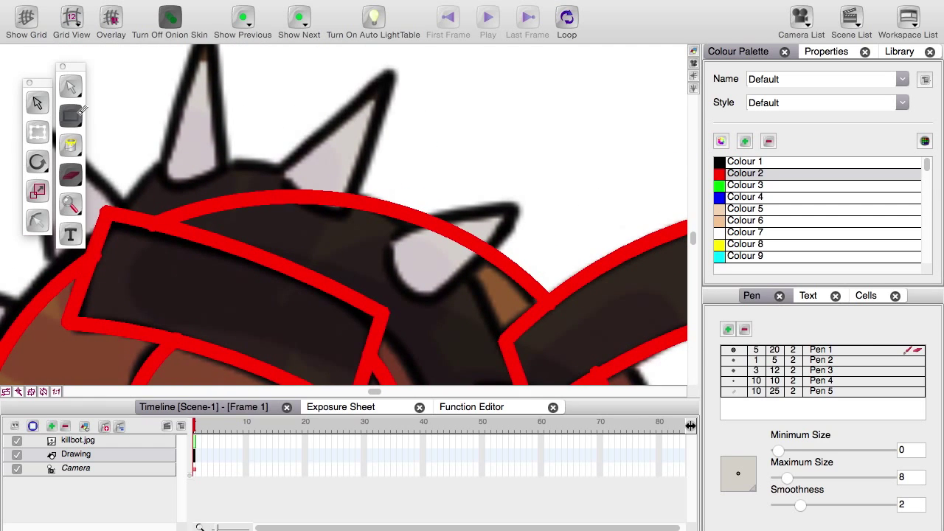
{"action": "left_click", "coordinate": [74, 118]}
{"action": "left_click_drag", "start_coordinate": [394, 174], "coordinate": [486, 273]}
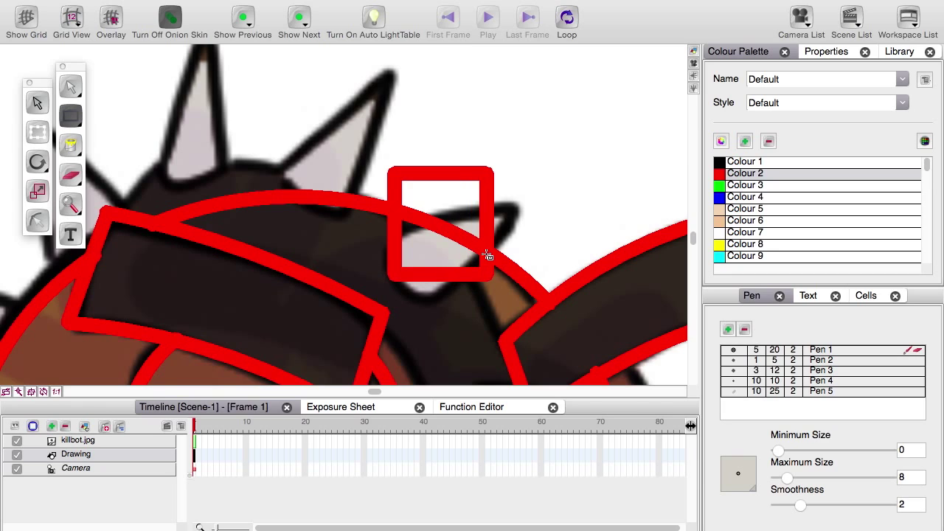
{"action": "key", "text": "super+z"}
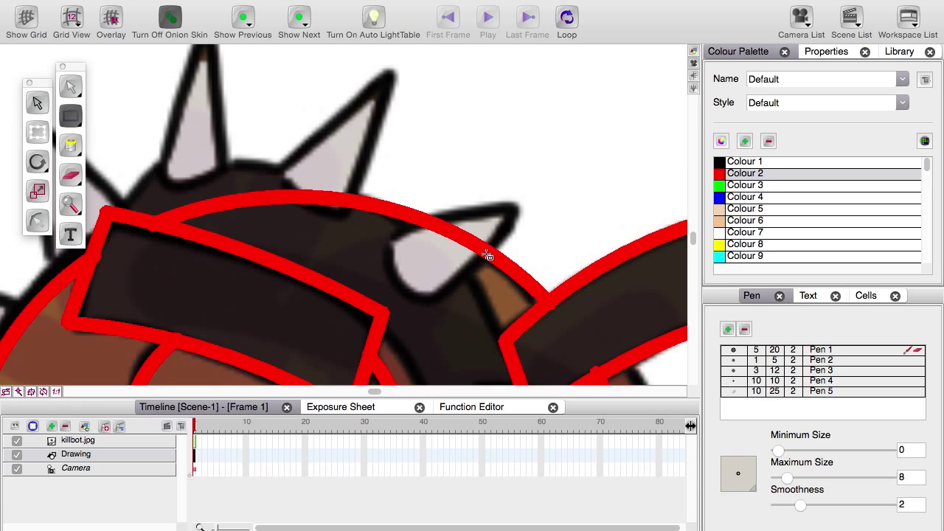
{"action": "scroll", "coordinate": [362, 291], "scroll_direction": "up", "scroll_amount": 5}
{"action": "left_click_drag", "start_coordinate": [322, 116], "coordinate": [435, 229]}
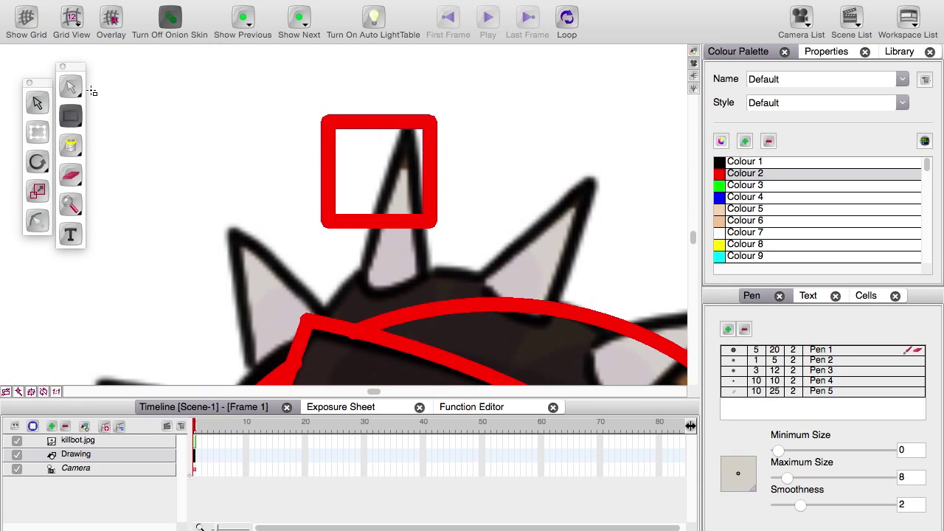
{"action": "left_click", "coordinate": [71, 87]}
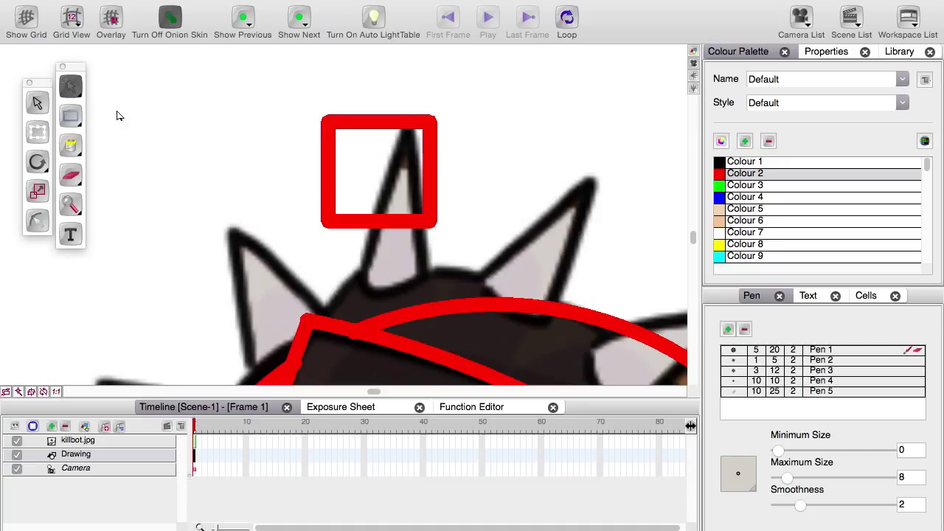
{"action": "left_click", "coordinate": [333, 220]}
{"action": "left_click_drag", "start_coordinate": [329, 224], "coordinate": [359, 277]}
{"action": "left_click_drag", "start_coordinate": [430, 222], "coordinate": [427, 278]}
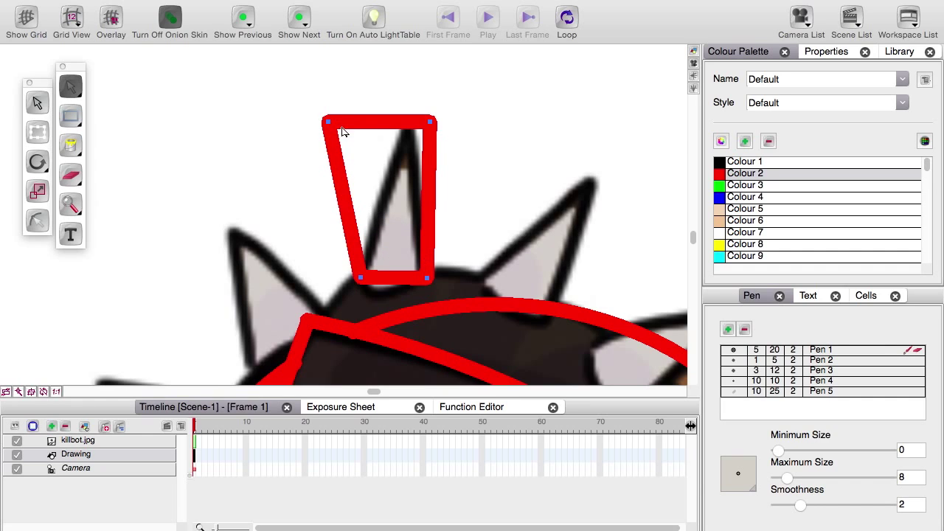
Step: Reduce the rectangle to a triangle, fitting its tip to the spike's point and curving its base downward
{"action": "left_click_drag", "start_coordinate": [330, 124], "coordinate": [463, 118]}
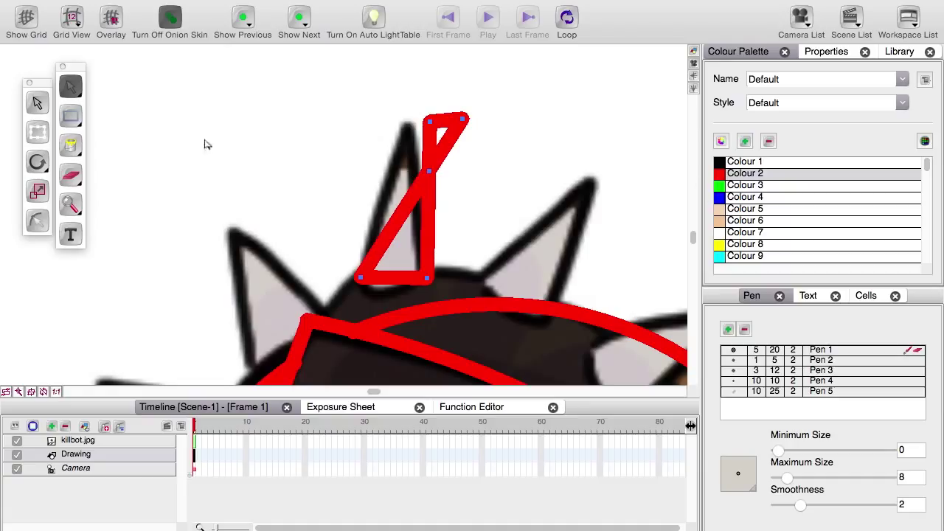
{"action": "left_click_drag", "start_coordinate": [346, 76], "coordinate": [536, 152]}
{"action": "key", "text": "Delete"}
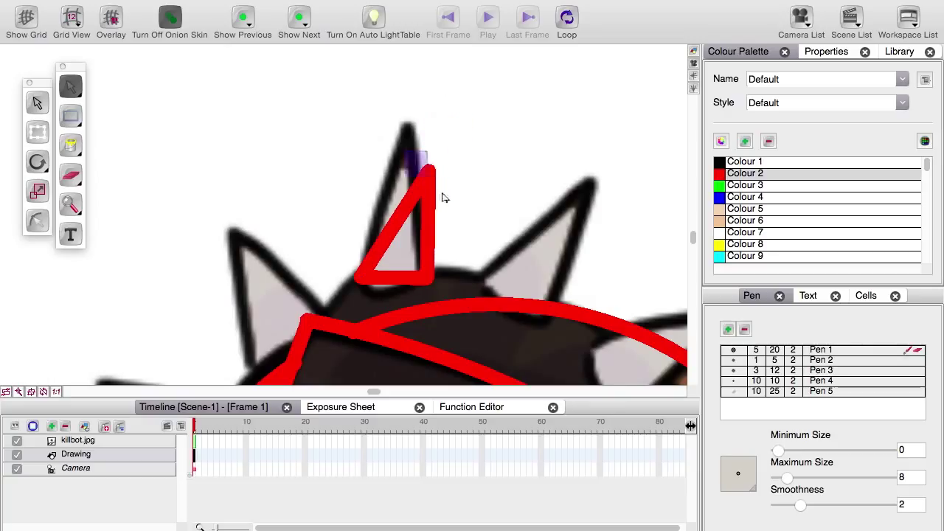
{"action": "left_click_drag", "start_coordinate": [428, 170], "coordinate": [406, 120]}
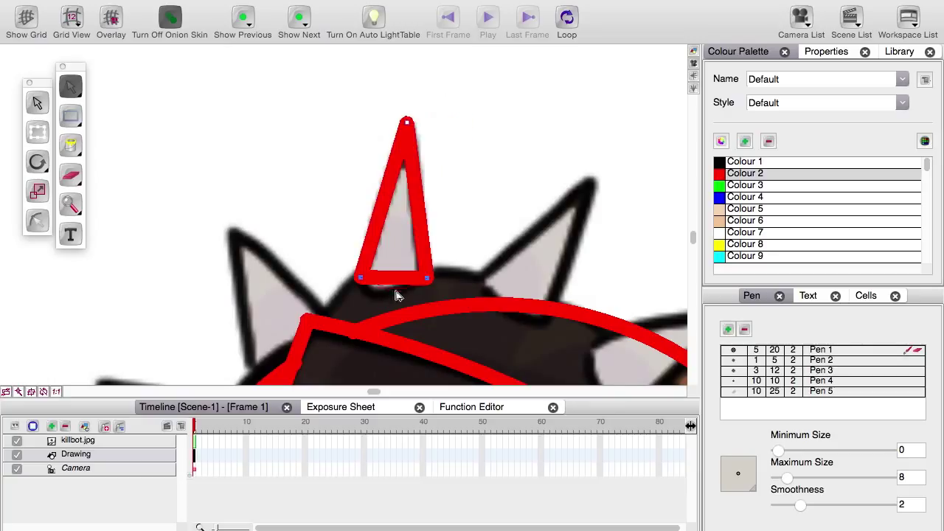
{"action": "left_click_drag", "start_coordinate": [394, 279], "coordinate": [394, 294]}
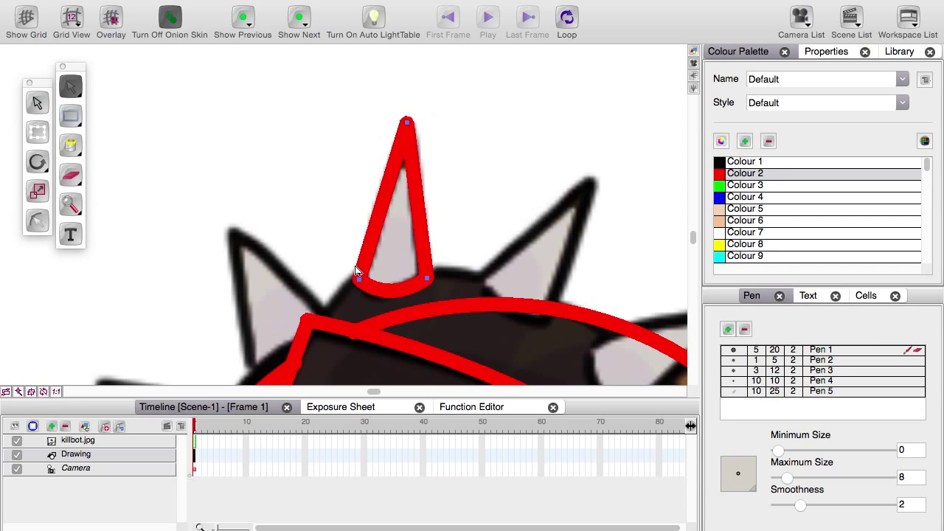
Step: Duplicate the tallest spike's outline, then move and rotate the copy to fit the next spike to its right
{"action": "left_click", "coordinate": [72, 92]}
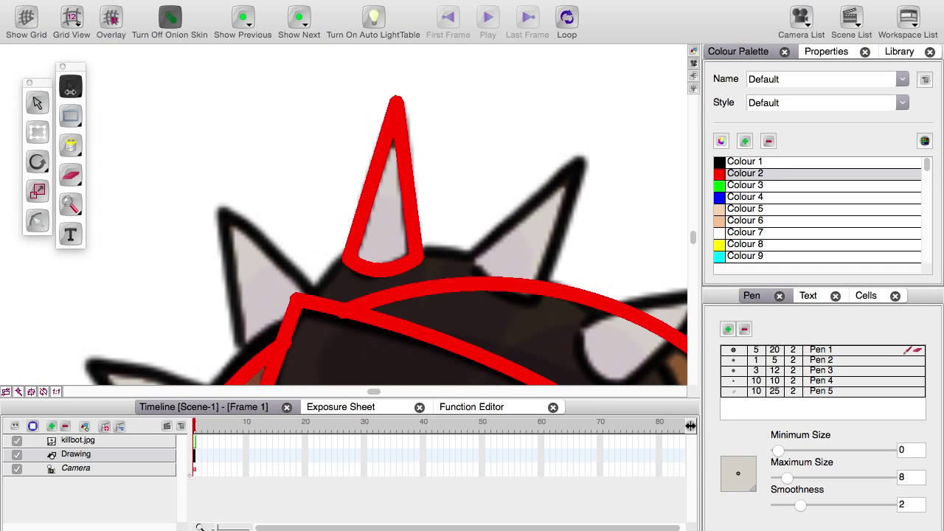
{"action": "left_click", "coordinate": [110, 63]}
{"action": "left_click", "coordinate": [366, 180]}
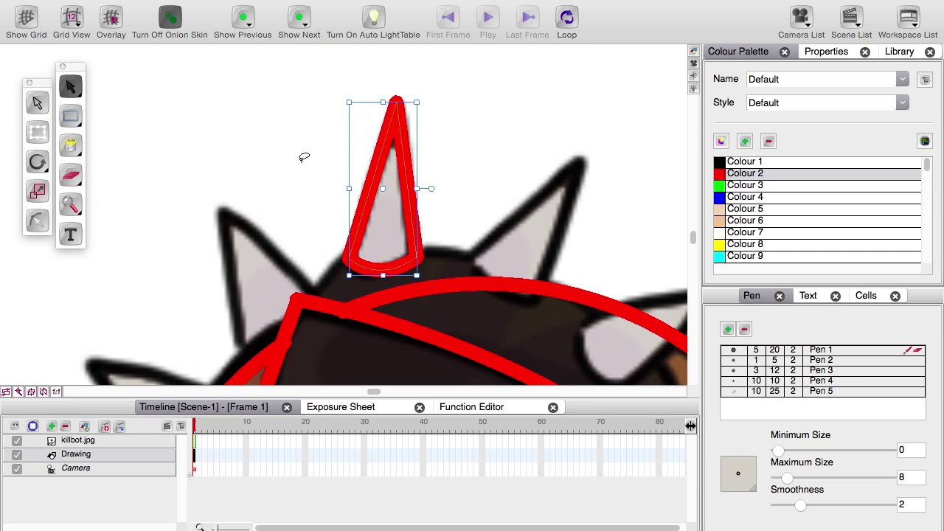
{"action": "key", "text": "super+v"}
{"action": "left_click_drag", "start_coordinate": [410, 214], "coordinate": [542, 240]}
{"action": "left_click_drag", "start_coordinate": [462, 126], "coordinate": [516, 98]}
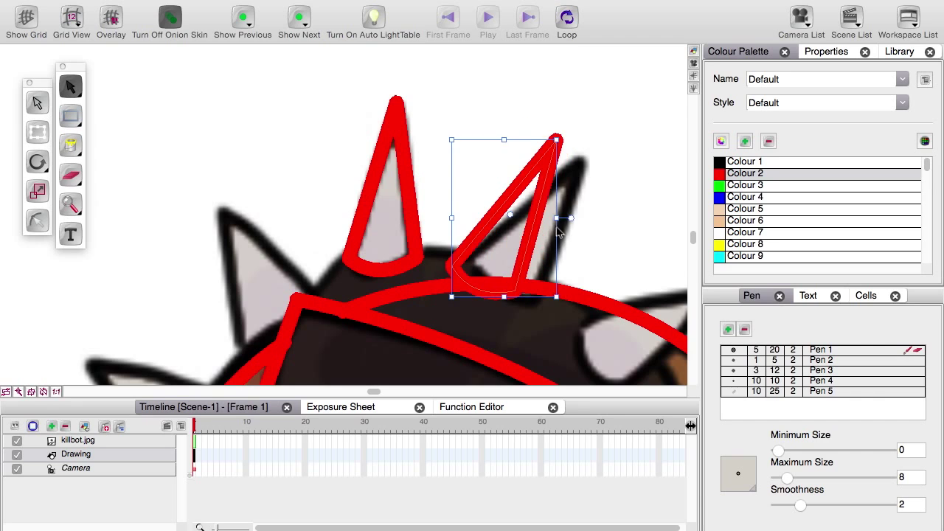
{"action": "left_click_drag", "start_coordinate": [554, 218], "coordinate": [562, 218]}
{"action": "left_click_drag", "start_coordinate": [524, 264], "coordinate": [541, 269]}
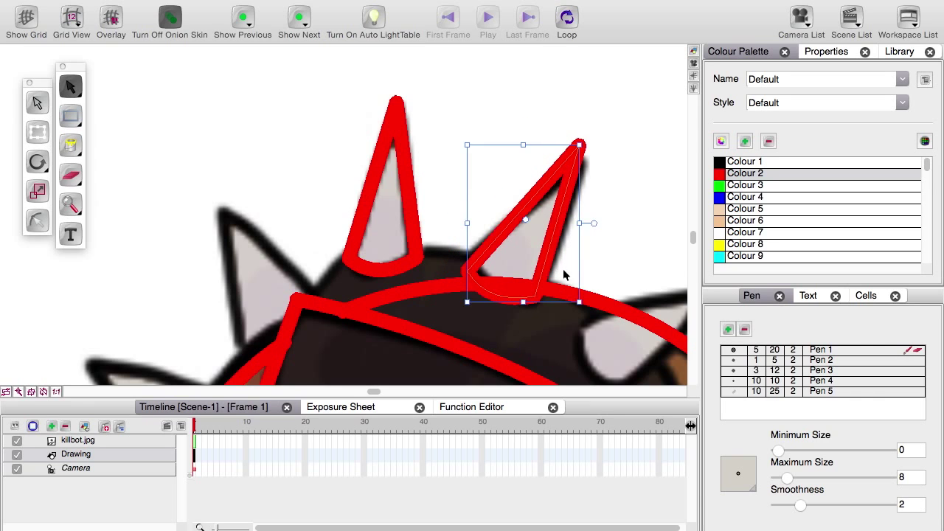
Step: Paste another spike outline and move, rotate and resize it to cover the spike on the head's right side
{"action": "left_click_drag", "start_coordinate": [593, 297], "coordinate": [386, 212]}
{"action": "key", "text": "super+v"}
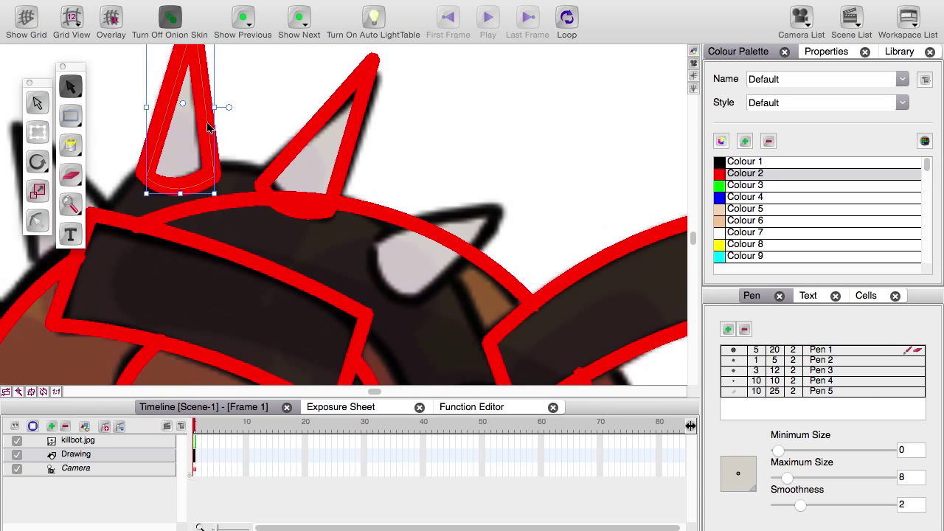
{"action": "left_click_drag", "start_coordinate": [208, 128], "coordinate": [436, 240]}
{"action": "left_click_drag", "start_coordinate": [359, 129], "coordinate": [467, 98]}
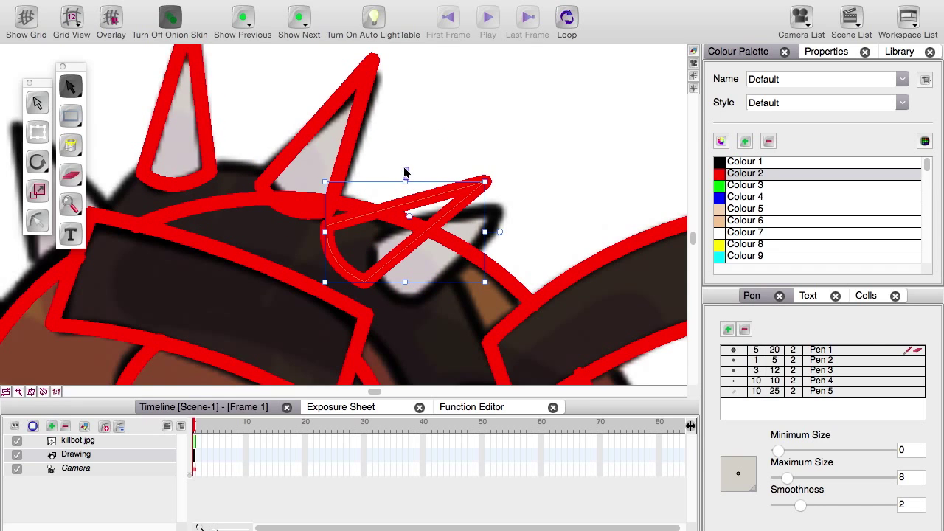
{"action": "left_click", "coordinate": [405, 174]}
{"action": "left_click", "coordinate": [394, 259]}
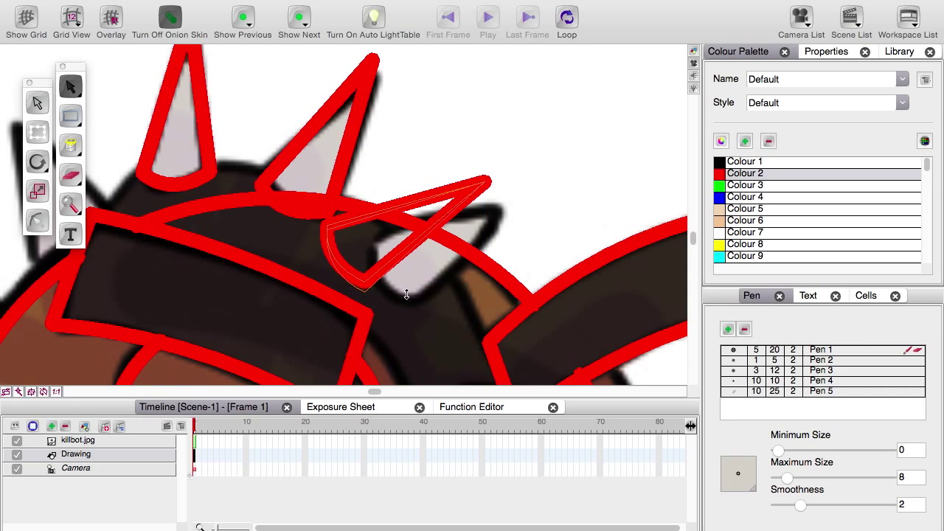
{"action": "left_click_drag", "start_coordinate": [380, 280], "coordinate": [431, 284]}
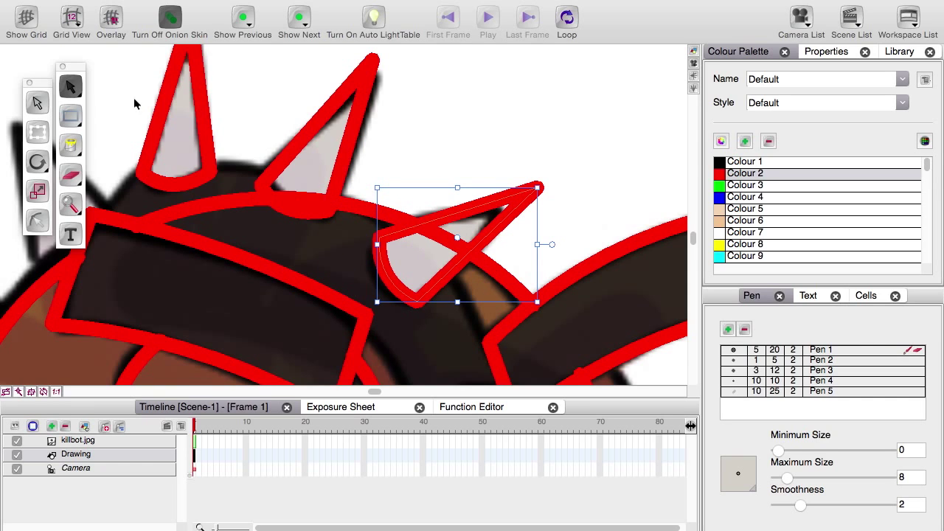
Step: Pull the pasted outline's tip inward to match the point of the head's right-hand spike
{"action": "left_click", "coordinate": [71, 87]}
{"action": "left_click", "coordinate": [109, 95]}
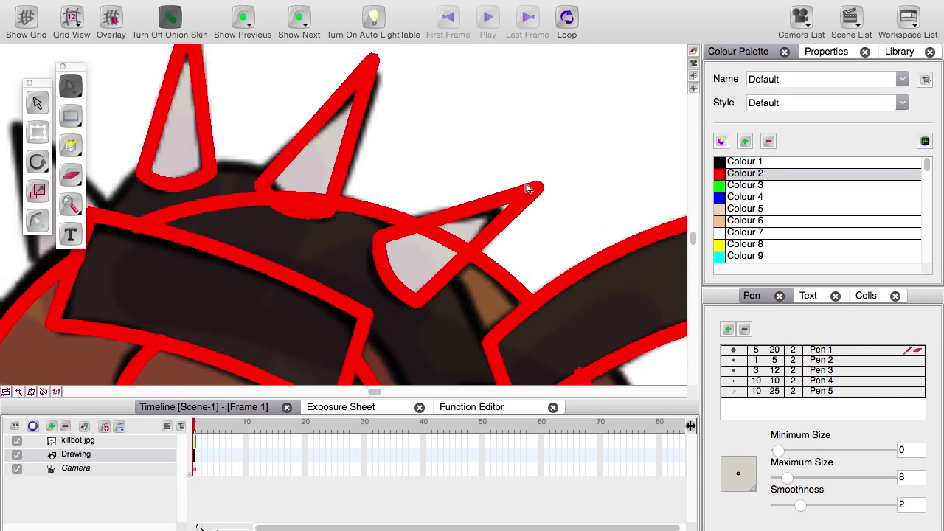
{"action": "left_click_drag", "start_coordinate": [537, 188], "coordinate": [494, 207]}
{"action": "left_click_drag", "start_coordinate": [299, 281], "coordinate": [603, 295]}
{"action": "left_click_drag", "start_coordinate": [390, 221], "coordinate": [322, 255]}
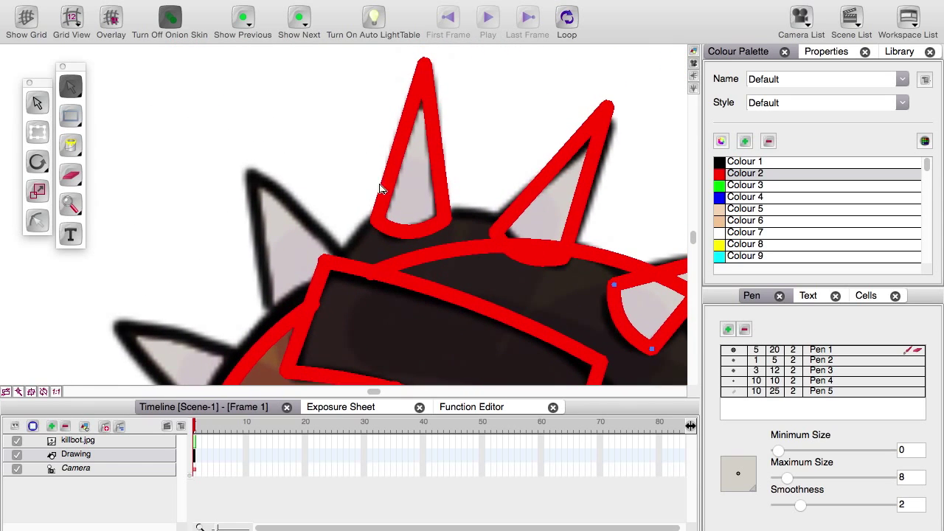
Step: Outline the two spikes on the head's left side with straight lines
{"action": "left_click", "coordinate": [70, 87]}
{"action": "left_click_drag", "start_coordinate": [162, 242], "coordinate": [244, 172]}
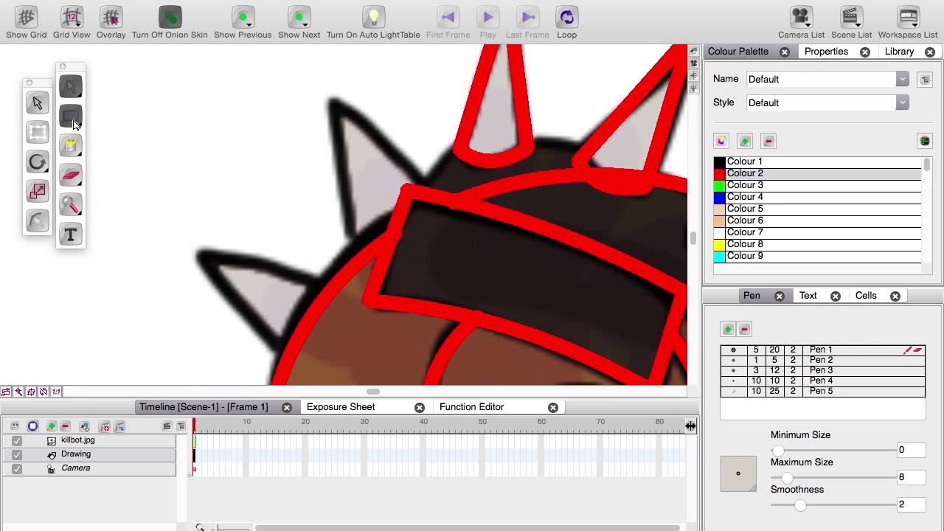
{"action": "left_click", "coordinate": [72, 118]}
{"action": "left_click", "coordinate": [141, 157]}
{"action": "mouse_move", "coordinate": [287, 352]}
{"action": "left_mouse_down"}
{"action": "mouse_move", "coordinate": [201, 256]}
{"action": "mouse_move", "coordinate": [325, 288]}
{"action": "mouse_move", "coordinate": [333, 102]}
{"action": "mouse_move", "coordinate": [433, 192]}
{"action": "mouse_move", "coordinate": [436, 183]}
{"action": "left_mouse_up"}
{"action": "key", "text": "2"}
{"action": "key", "text": "2"}
{"action": "key", "text": "1"}
{"action": "key", "text": "1"}
{"action": "mouse_move", "coordinate": [519, 260]}
{"action": "left_mouse_down"}
{"action": "mouse_move", "coordinate": [206, 169]}
{"action": "mouse_move", "coordinate": [200, 182]}
{"action": "left_mouse_up"}
{"action": "left_click_drag", "start_coordinate": [431, 359], "coordinate": [358, 229]}
{"action": "key", "text": "1"}
{"action": "key", "text": "1"}
{"action": "key", "text": "2"}
{"action": "key", "text": "2"}
{"action": "left_click_drag", "start_coordinate": [364, 301], "coordinate": [336, 279]}
{"action": "mouse_move", "coordinate": [508, 323]}
{"action": "left_mouse_down"}
{"action": "mouse_move", "coordinate": [417, 153]}
{"action": "mouse_move", "coordinate": [424, 147]}
{"action": "left_mouse_up"}
Step: Adjust the new left-hand spike lines to match the picture, undoing one misplaced adjustment
{"action": "left_click", "coordinate": [71, 87]}
{"action": "left_click_drag", "start_coordinate": [378, 275], "coordinate": [387, 270]}
{"action": "left_click_drag", "start_coordinate": [475, 240], "coordinate": [482, 236]}
{"action": "key", "text": "super+z"}
{"action": "left_click_drag", "start_coordinate": [448, 203], "coordinate": [455, 192]}
Step: Duplicate the right-hand spike outline and place the copy over the small pale spike beside the far eye
{"action": "left_click", "coordinate": [38, 103]}
{"action": "left_click", "coordinate": [410, 158]}
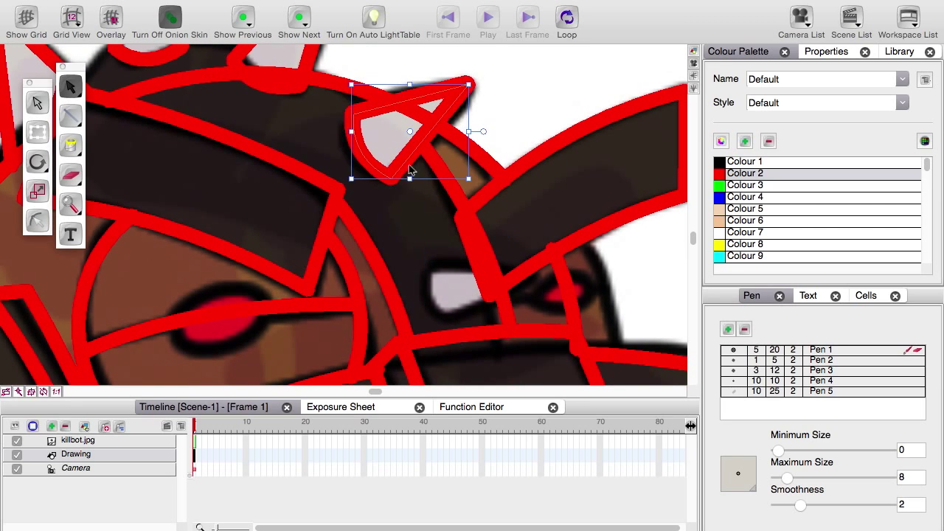
{"action": "key", "text": "super+c"}
{"action": "key", "text": "super+v"}
{"action": "mouse_move", "coordinate": [409, 221]}
{"action": "left_mouse_down"}
{"action": "mouse_move", "coordinate": [400, 179]}
{"action": "mouse_move", "coordinate": [410, 141]}
{"action": "mouse_move", "coordinate": [413, 155]}
{"action": "mouse_move", "coordinate": [394, 151]}
{"action": "left_mouse_up"}
Step: Erase the head line running through the right-hand spike
{"action": "key", "text": "2"}
{"action": "key", "text": "2"}
{"action": "key", "text": "alt+e"}
{"action": "left_click_drag", "start_coordinate": [368, 158], "coordinate": [384, 155]}
{"action": "key", "text": "1"}
{"action": "key", "text": "1"}
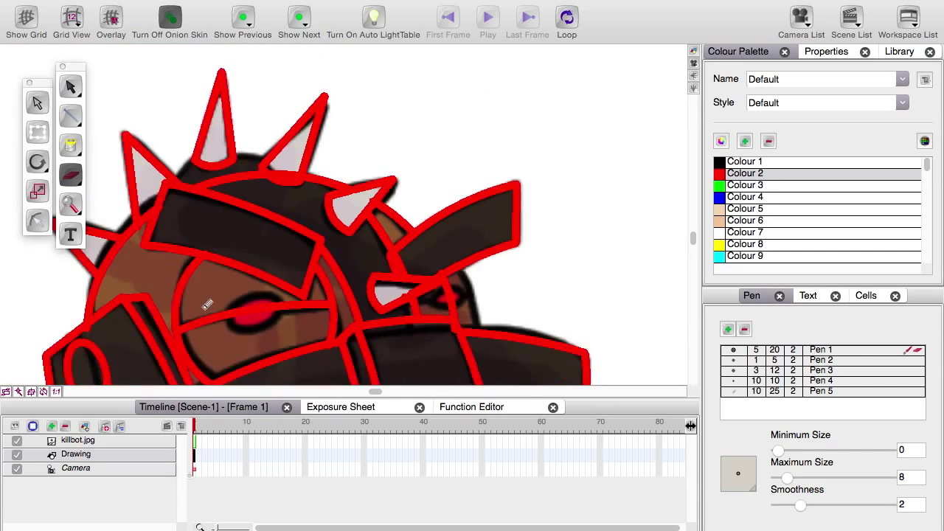
Step: Erase the head outline where it overlaps the bases of the upper spikes
{"action": "key", "text": "2"}
{"action": "key", "text": "2"}
{"action": "mouse_move", "coordinate": [280, 209]}
{"action": "left_mouse_down"}
{"action": "mouse_move", "coordinate": [332, 223]}
{"action": "mouse_move", "coordinate": [309, 278]}
{"action": "left_mouse_up"}
{"action": "key", "text": "2"}
{"action": "left_click_drag", "start_coordinate": [317, 182], "coordinate": [386, 172]}
{"action": "left_click_drag", "start_coordinate": [378, 206], "coordinate": [388, 184]}
{"action": "key", "text": "1"}
{"action": "key", "text": "1"}
{"action": "left_click_drag", "start_coordinate": [221, 225], "coordinate": [383, 235]}
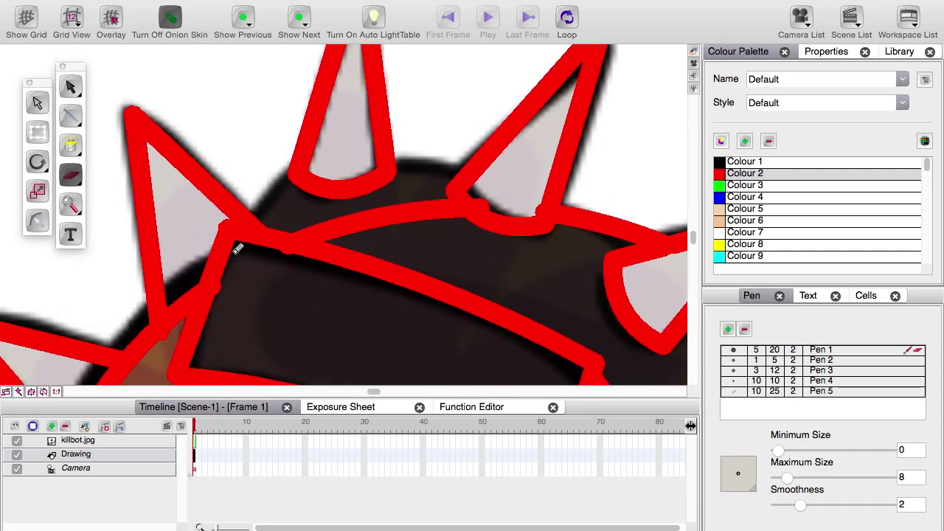
Step: Draw an ellipse over the dark crown between the upper spikes and fit it to the head's top edge
{"action": "key", "text": "2"}
{"action": "left_click_drag", "start_coordinate": [70, 116], "coordinate": [124, 81]}
{"action": "left_click_drag", "start_coordinate": [214, 164], "coordinate": [537, 319]}
{"action": "left_click_drag", "start_coordinate": [287, 178], "coordinate": [287, 154]}
Step: Erase the crown ellipse and old head line where they cross the brow band and the spike bases
{"action": "key", "text": "alt+e"}
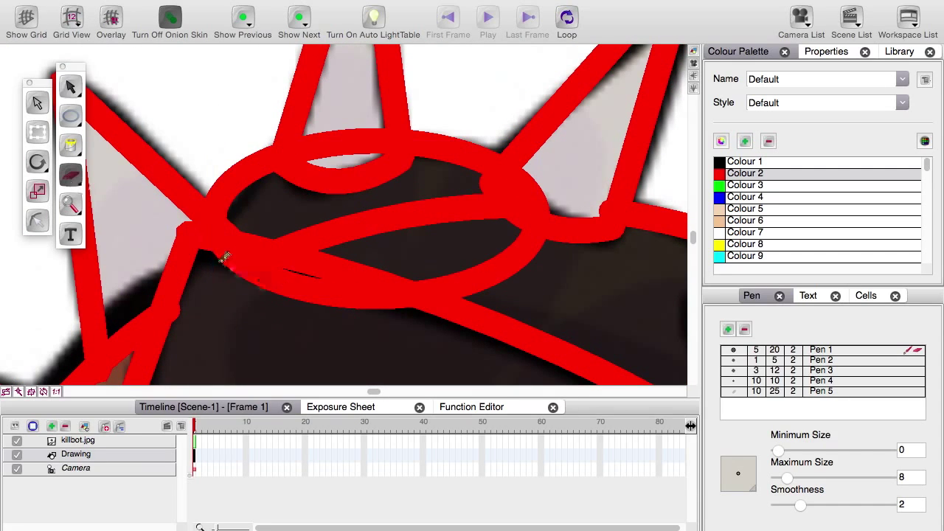
{"action": "left_click_drag", "start_coordinate": [226, 261], "coordinate": [301, 291]}
{"action": "left_click_drag", "start_coordinate": [402, 309], "coordinate": [254, 272]}
{"action": "left_click_drag", "start_coordinate": [233, 263], "coordinate": [214, 261]}
{"action": "left_click_drag", "start_coordinate": [300, 230], "coordinate": [311, 246]}
{"action": "left_click_drag", "start_coordinate": [481, 214], "coordinate": [480, 194]}
{"action": "left_click_drag", "start_coordinate": [529, 168], "coordinate": [512, 184]}
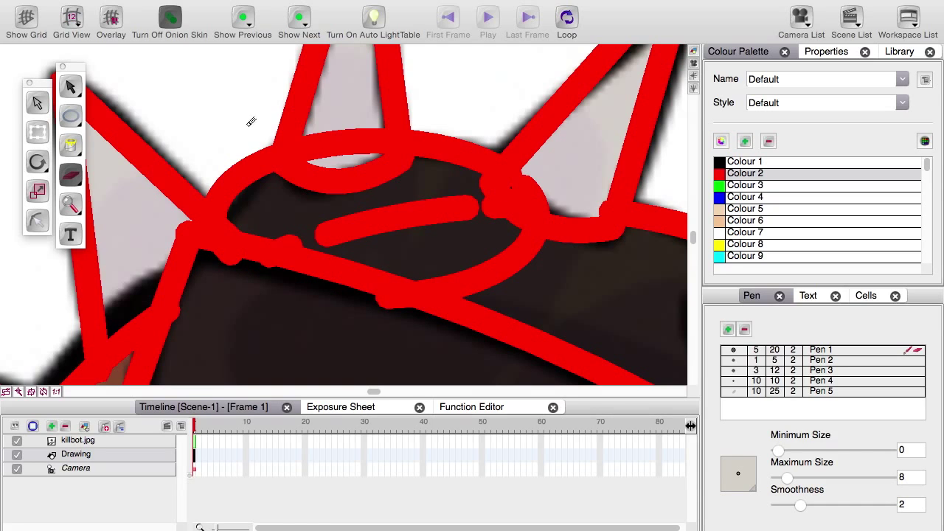
{"action": "left_click_drag", "start_coordinate": [373, 157], "coordinate": [374, 129]}
Step: Delete the leftover line pieces inside the crown and across the spike bases
{"action": "left_click", "coordinate": [76, 87]}
{"action": "left_click", "coordinate": [328, 141]}
{"action": "key", "text": "Delete"}
{"action": "key", "text": "Delete"}
{"action": "left_click", "coordinate": [449, 211]}
{"action": "key", "text": "Delete"}
{"action": "left_click", "coordinate": [492, 207]}
{"action": "key", "text": "Delete"}
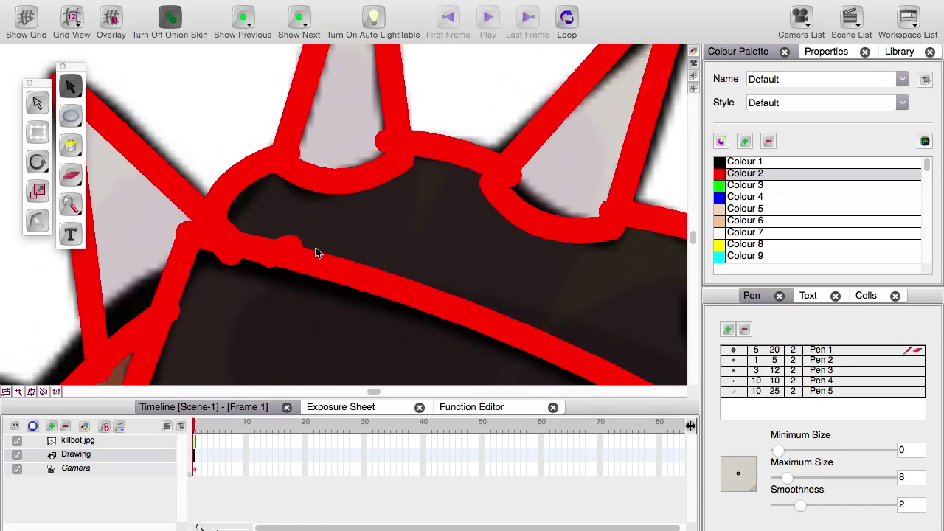
{"action": "left_click", "coordinate": [292, 247]}
{"action": "key", "text": "Delete"}
{"action": "left_click", "coordinate": [71, 177]}
{"action": "left_click", "coordinate": [74, 112]}
{"action": "left_click_drag", "start_coordinate": [369, 133], "coordinate": [378, 141]}
{"action": "key", "text": "super+z"}
{"action": "left_click", "coordinate": [71, 176]}
Step: Draw a line along the face's outer edge beside the far eye and curve it outward
{"action": "key", "text": "1"}
{"action": "key", "text": "1"}
{"action": "key", "text": "1"}
{"action": "mouse_move", "coordinate": [243, 353]}
{"action": "left_mouse_down"}
{"action": "mouse_move", "coordinate": [244, 222]}
{"action": "mouse_move", "coordinate": [59, 271]}
{"action": "left_mouse_up"}
{"action": "key", "text": "2"}
{"action": "key", "text": "2"}
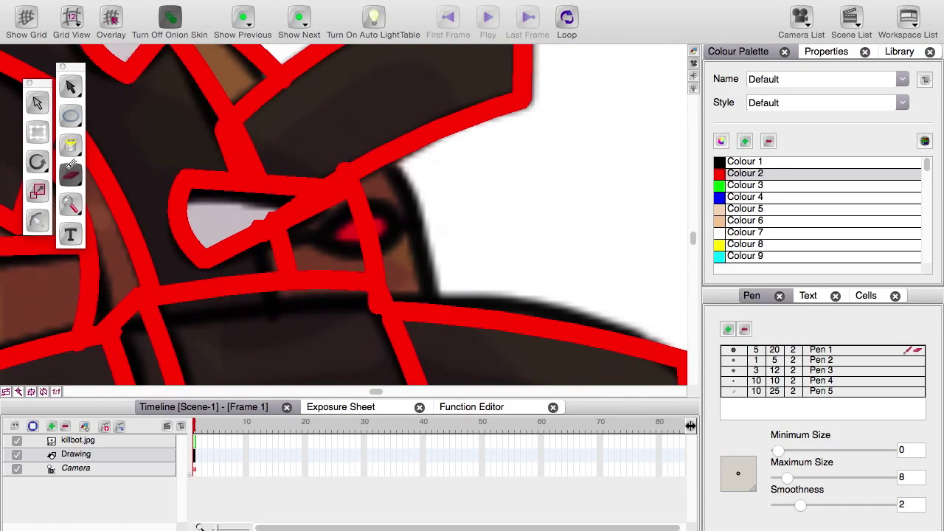
{"action": "mouse_move", "coordinate": [72, 116]}
{"action": "left_mouse_down"}
{"action": "mouse_move", "coordinate": [108, 93]}
{"action": "mouse_move", "coordinate": [106, 125]}
{"action": "mouse_move", "coordinate": [111, 93]}
{"action": "left_mouse_up"}
{"action": "left_click_drag", "start_coordinate": [432, 301], "coordinate": [391, 156]}
{"action": "left_click_drag", "start_coordinate": [72, 87], "coordinate": [112, 95]}
{"action": "left_click_drag", "start_coordinate": [415, 235], "coordinate": [430, 238]}
Step: Delete the old head line that crosses the far eye
{"action": "left_click_drag", "start_coordinate": [373, 244], "coordinate": [438, 253]}
{"action": "left_click_drag", "start_coordinate": [68, 89], "coordinate": [103, 67]}
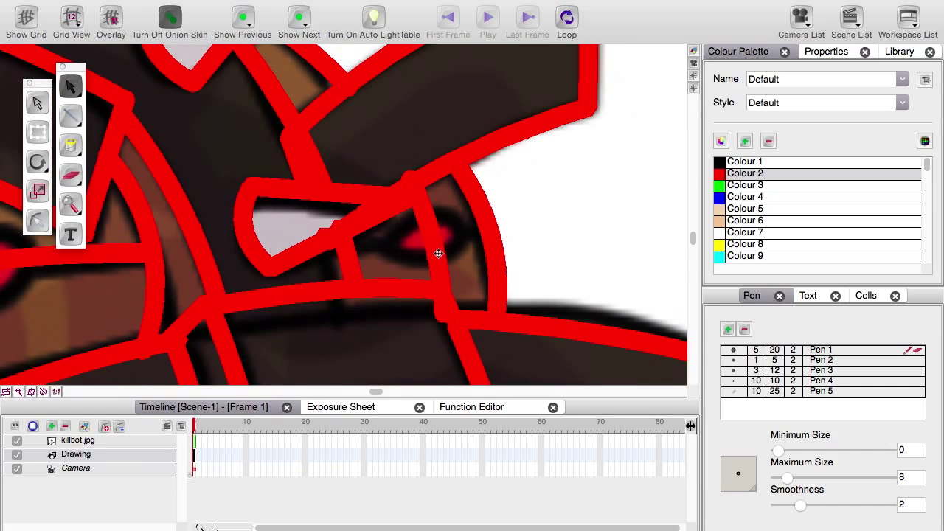
{"action": "left_click", "coordinate": [438, 253]}
{"action": "key", "text": "Delete"}
Step: Draw an ellipse in blue Colour 4 over the near eye's red pupil and fit it to the pupil's tilt
{"action": "left_click_drag", "start_coordinate": [313, 312], "coordinate": [638, 268]}
{"action": "left_click", "coordinate": [75, 181]}
{"action": "mouse_move", "coordinate": [70, 115]}
{"action": "left_mouse_down"}
{"action": "mouse_move", "coordinate": [114, 93]}
{"action": "mouse_move", "coordinate": [114, 77]}
{"action": "left_mouse_up"}
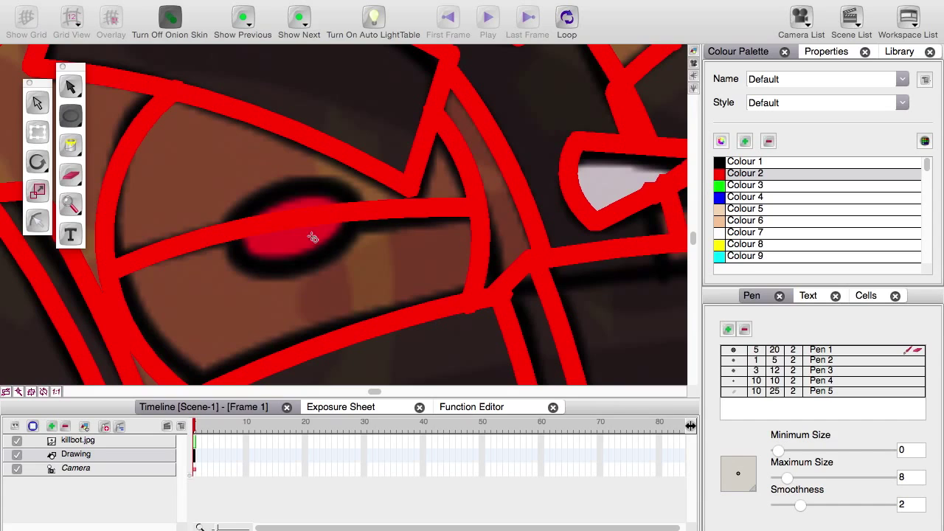
{"action": "left_click", "coordinate": [723, 197]}
{"action": "mouse_move", "coordinate": [219, 209]}
{"action": "left_mouse_down"}
{"action": "mouse_move", "coordinate": [337, 246]}
{"action": "mouse_move", "coordinate": [372, 287]}
{"action": "mouse_move", "coordinate": [353, 239]}
{"action": "mouse_move", "coordinate": [356, 250]}
{"action": "mouse_move", "coordinate": [381, 249]}
{"action": "left_mouse_up"}
{"action": "left_click", "coordinate": [70, 85]}
{"action": "left_click", "coordinate": [278, 214]}
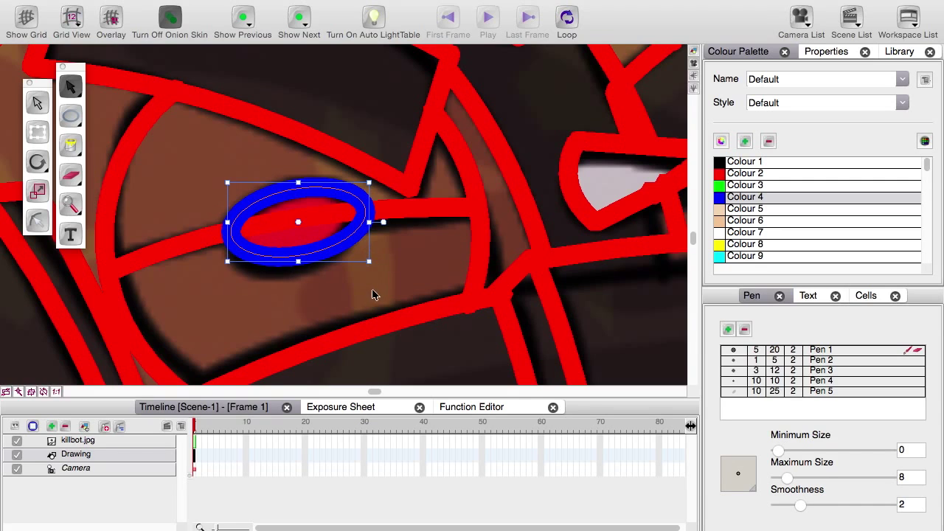
Step: Erase the red eye line inside the blue ellipse of the near eye
{"action": "left_click", "coordinate": [185, 253]}
{"action": "key", "text": "Up"}
{"action": "key", "text": "Left"}
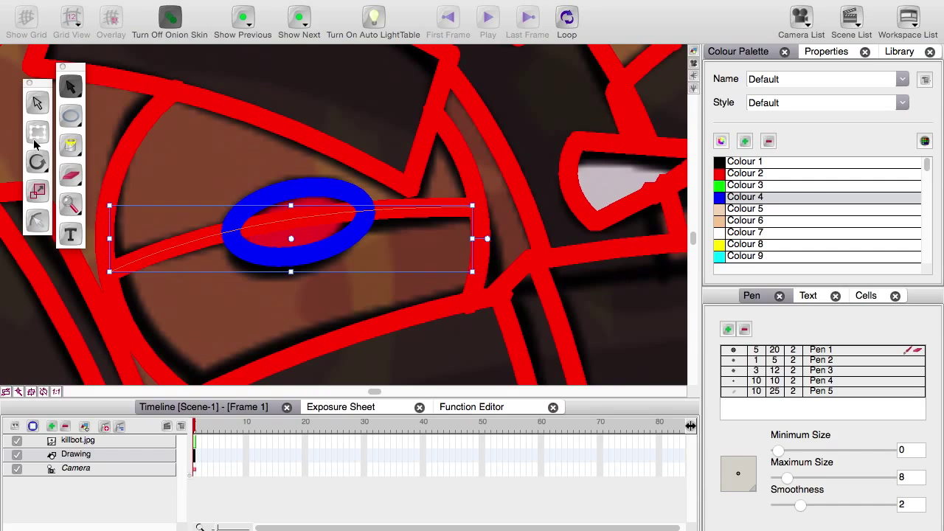
{"action": "left_click", "coordinate": [71, 175]}
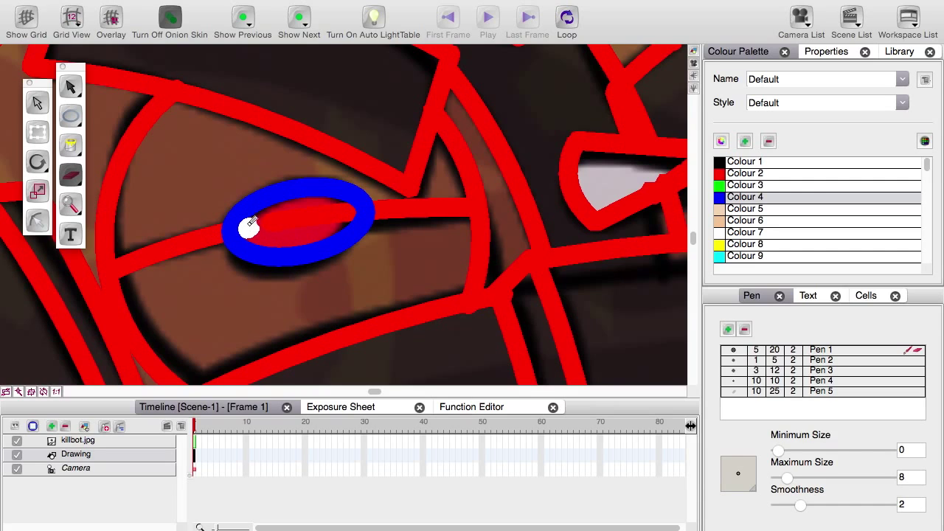
{"action": "left_click_drag", "start_coordinate": [248, 228], "coordinate": [315, 215]}
{"action": "left_click_drag", "start_coordinate": [271, 224], "coordinate": [343, 213]}
{"action": "left_click_drag", "start_coordinate": [317, 211], "coordinate": [346, 210]}
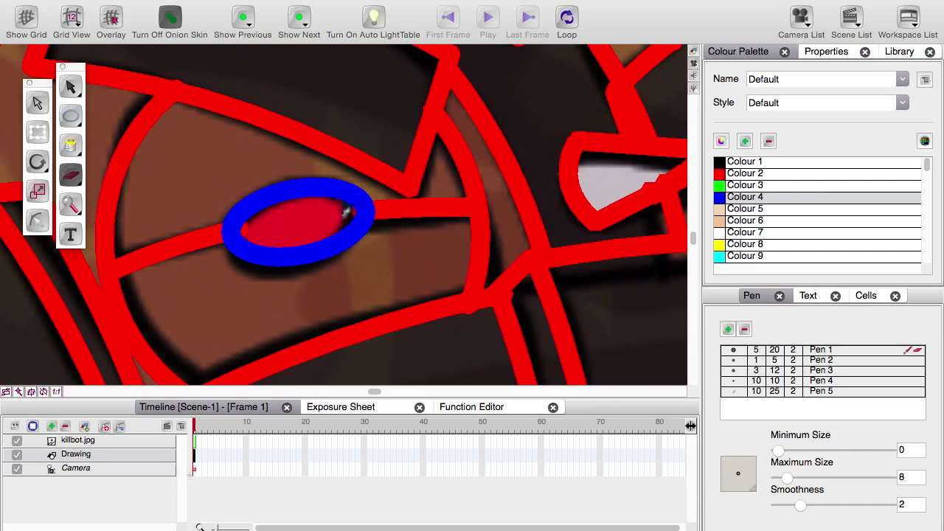
Step: Draw a second ellipse in Colour 4 around the far eye's red pupil
{"action": "left_click_drag", "start_coordinate": [504, 258], "coordinate": [183, 287]}
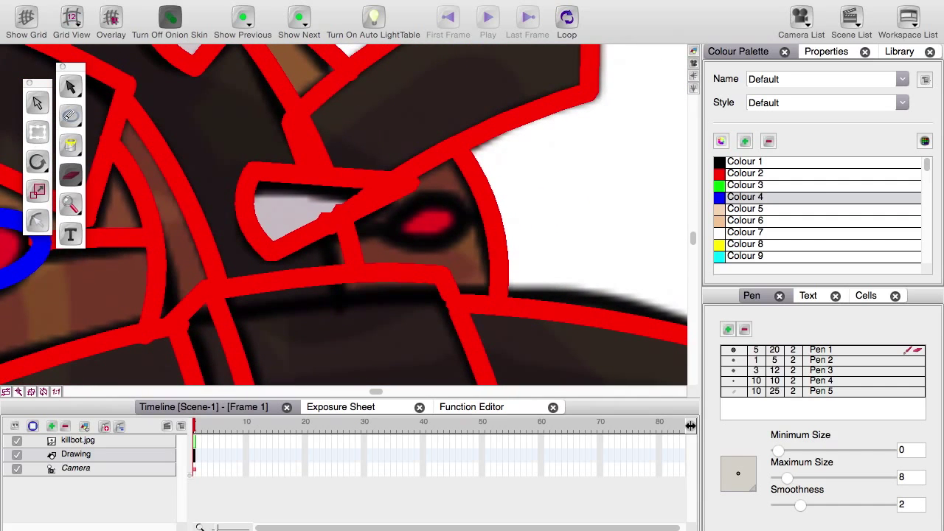
{"action": "left_click", "coordinate": [70, 115]}
{"action": "left_click_drag", "start_coordinate": [467, 237], "coordinate": [388, 198]}
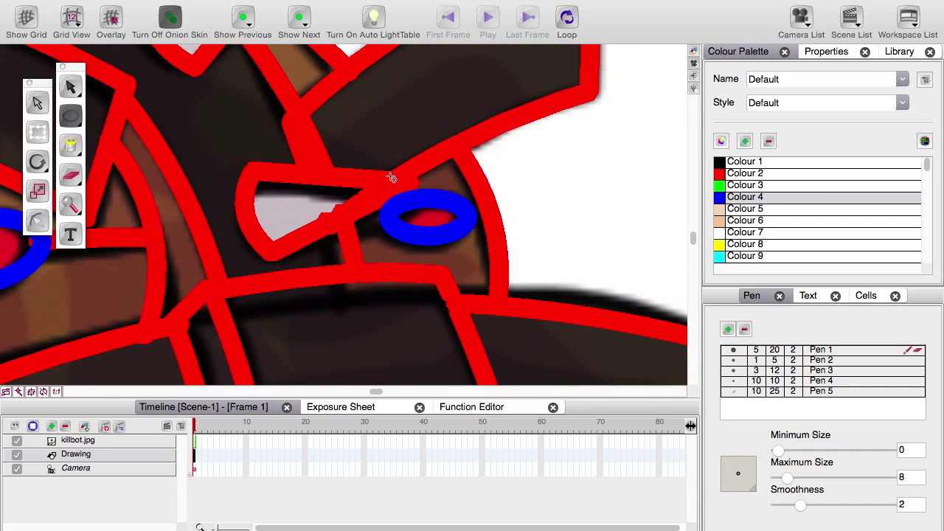
Step: Select all of the head's line art and recolour it with black Colour 1
{"action": "key", "text": "shift+z"}
{"action": "key", "text": "shift+z"}
{"action": "key", "text": "shift+z"}
{"action": "key", "text": "shift+z"}
{"action": "key", "text": "shift+z"}
{"action": "key", "text": "shift+z"}
{"action": "left_click_drag", "start_coordinate": [192, 288], "coordinate": [255, 228]}
{"action": "key", "text": "z"}
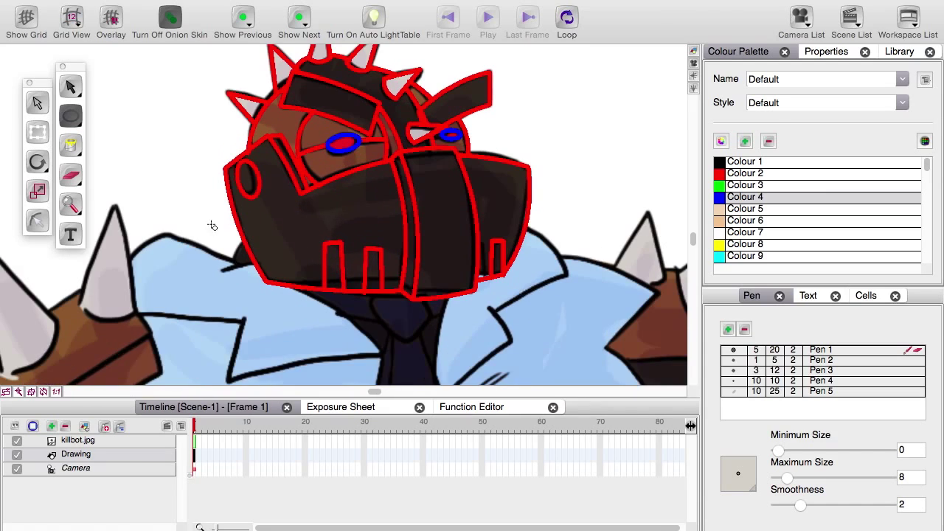
{"action": "key", "text": "2"}
{"action": "left_click", "coordinate": [70, 86]}
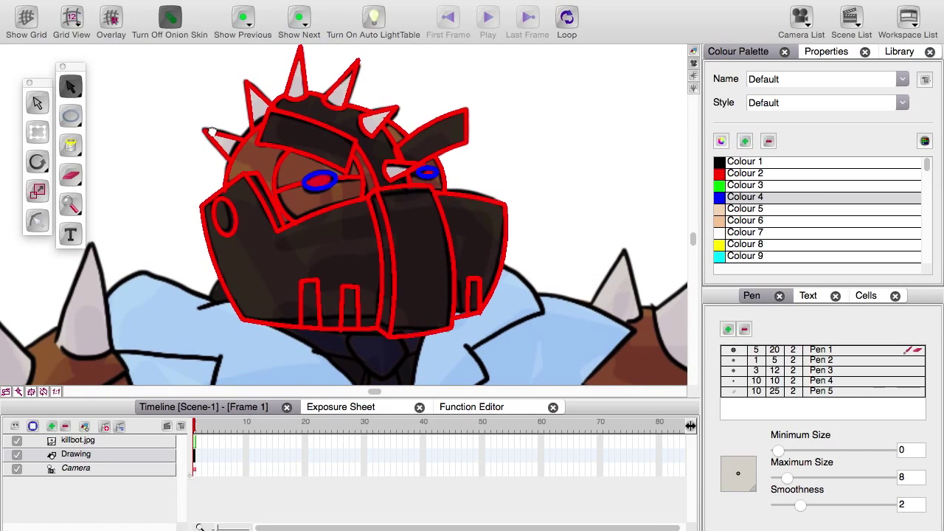
{"action": "key", "text": "2"}
{"action": "mouse_move", "coordinate": [200, 96]}
{"action": "left_mouse_down"}
{"action": "mouse_move", "coordinate": [557, 334]}
{"action": "mouse_move", "coordinate": [528, 325]}
{"action": "left_mouse_up"}
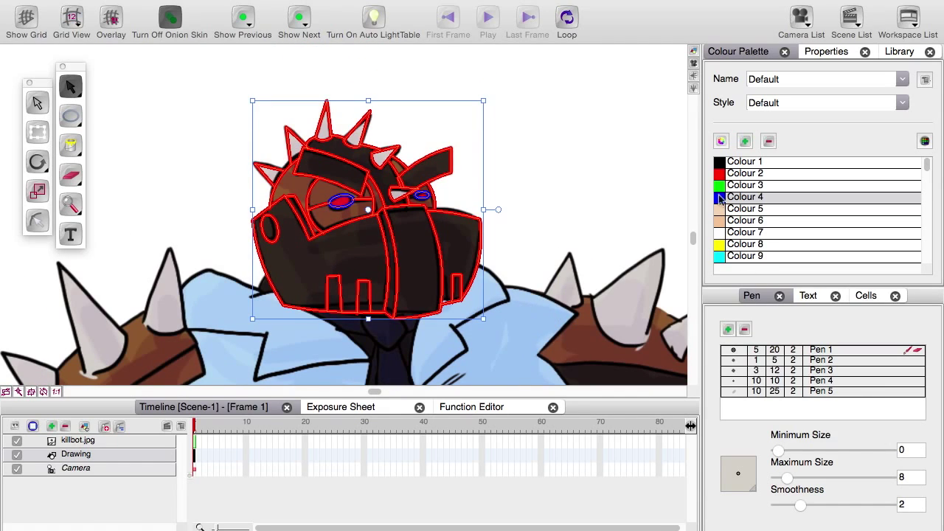
{"action": "mouse_move", "coordinate": [167, 80]}
{"action": "left_mouse_down"}
{"action": "mouse_move", "coordinate": [553, 312]}
{"action": "mouse_move", "coordinate": [568, 332]}
{"action": "left_mouse_up"}
{"action": "left_click", "coordinate": [723, 162]}
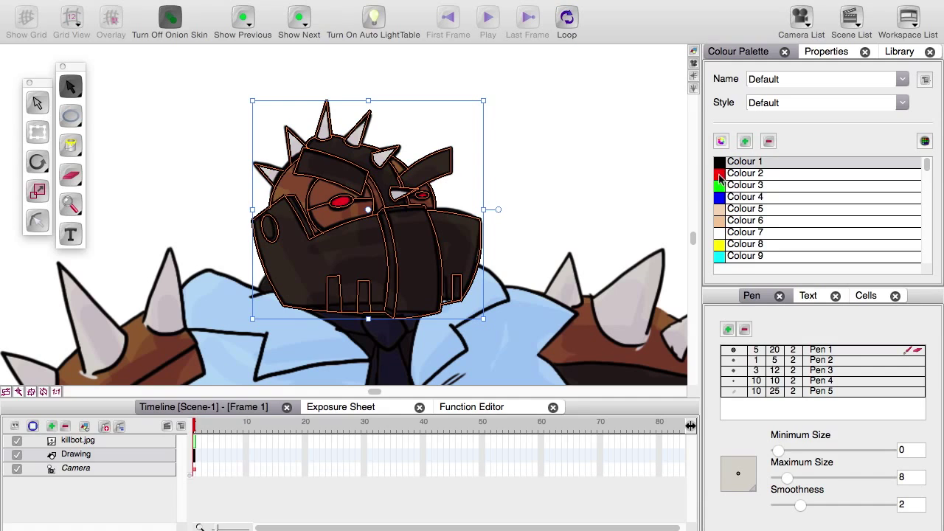
Step: Try Colours 2, 3, 4 and 5 on the selected line art, then return it to Colour 1 and deselect it
{"action": "left_click", "coordinate": [720, 174]}
{"action": "left_click", "coordinate": [721, 185]}
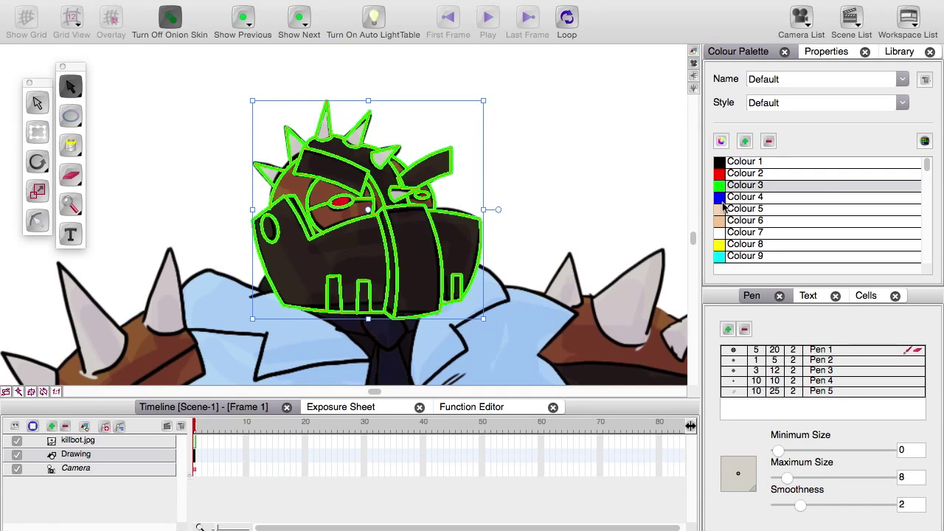
{"action": "left_click", "coordinate": [721, 197]}
{"action": "left_click", "coordinate": [722, 210]}
{"action": "left_click", "coordinate": [719, 165]}
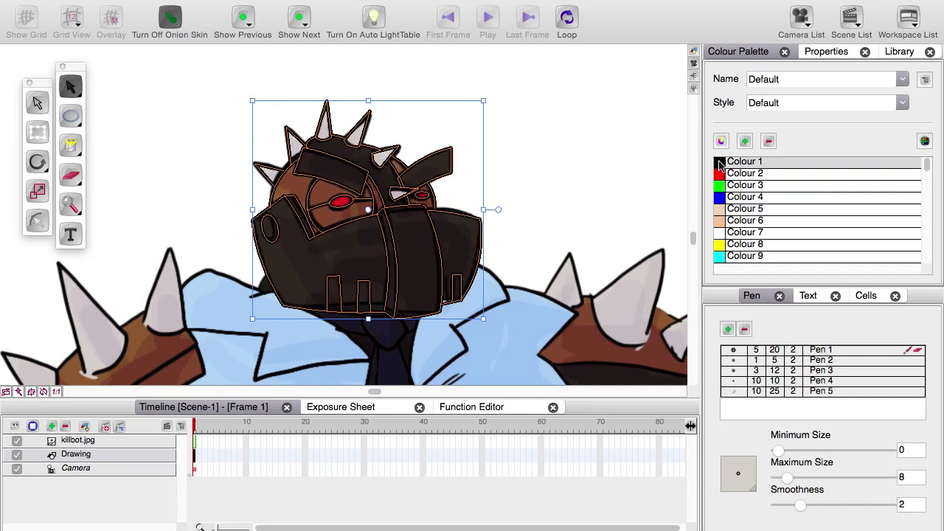
{"action": "left_click", "coordinate": [184, 174]}
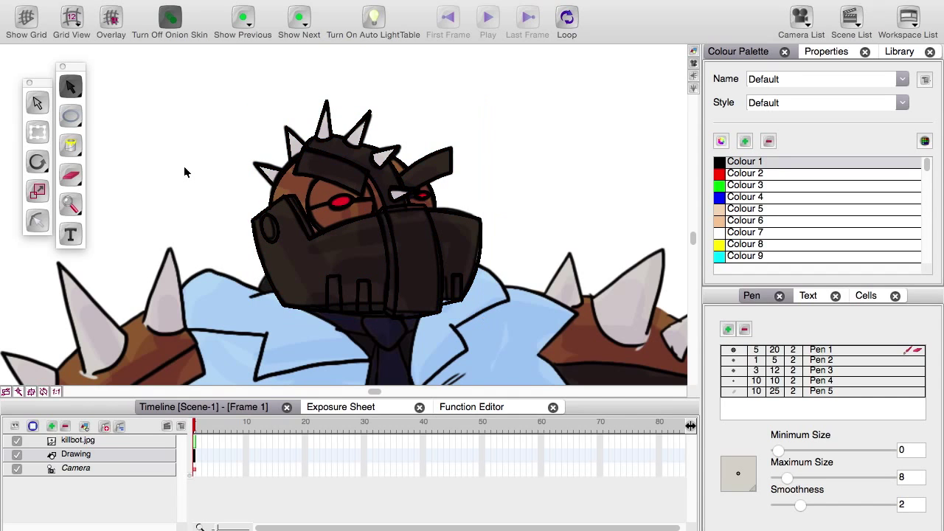
Step: Hide the killbot.jpg layer to check the head line art on its own, then show the layer again
{"action": "left_click", "coordinate": [17, 441]}
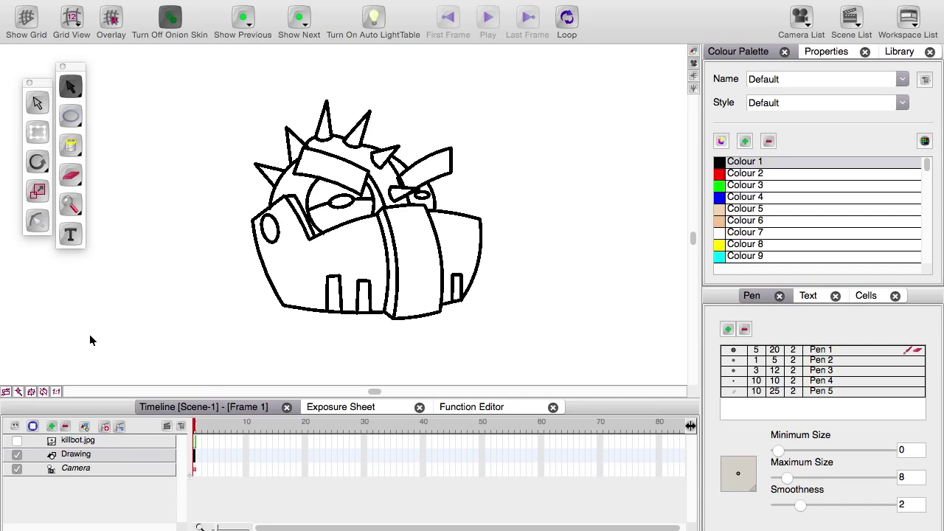
{"action": "left_click", "coordinate": [16, 441]}
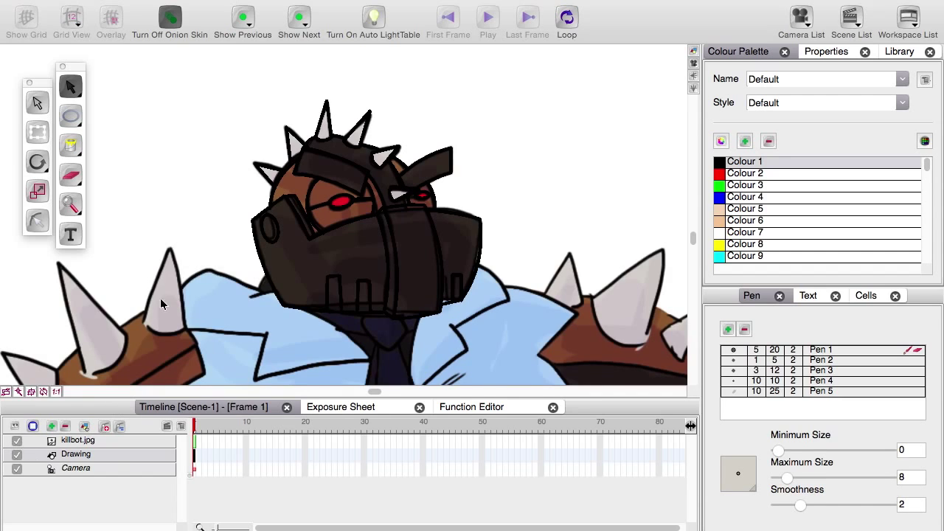
Step: Choose the Polyline tool for tracing the robot's body
{"action": "left_click_drag", "start_coordinate": [213, 296], "coordinate": [230, 251]}
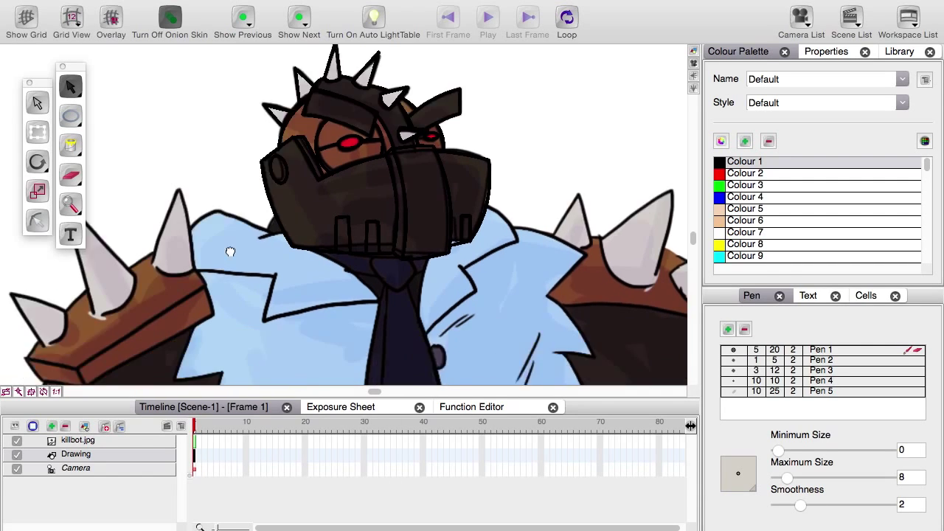
{"action": "scroll", "coordinate": [164, 322], "scroll_direction": "down", "scroll_amount": 3}
{"action": "scroll", "coordinate": [172, 251], "scroll_direction": "down", "scroll_amount": 5}
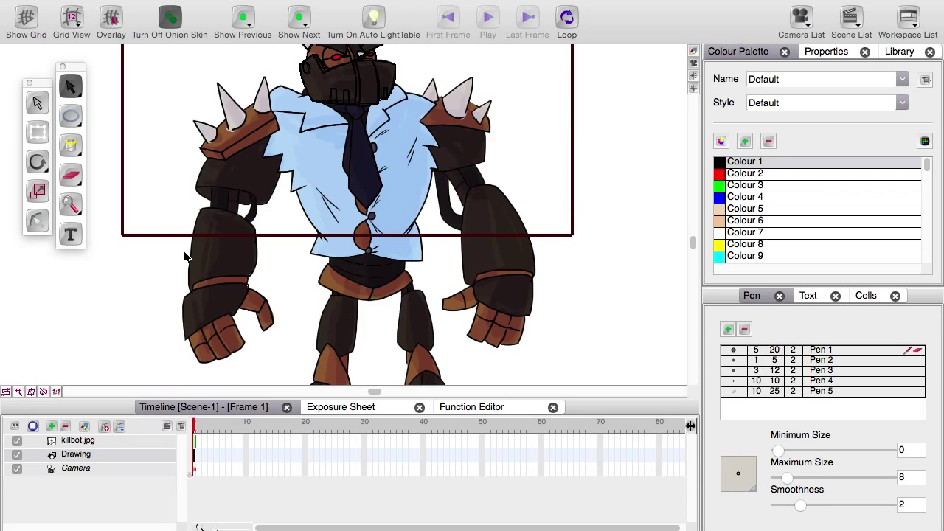
{"action": "scroll", "coordinate": [330, 209], "scroll_direction": "up", "scroll_amount": 2}
{"action": "scroll", "coordinate": [329, 210], "scroll_direction": "down", "scroll_amount": 3}
{"action": "scroll", "coordinate": [330, 209], "scroll_direction": "right", "scroll_amount": 3}
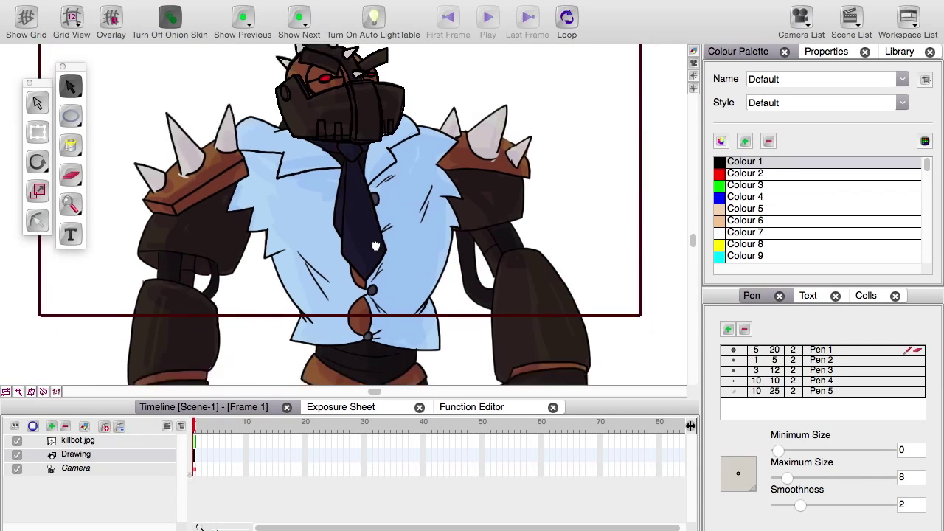
{"action": "mouse_move", "coordinate": [71, 118]}
{"action": "left_mouse_down"}
{"action": "mouse_move", "coordinate": [102, 143]}
{"action": "mouse_move", "coordinate": [116, 131]}
{"action": "left_mouse_up"}
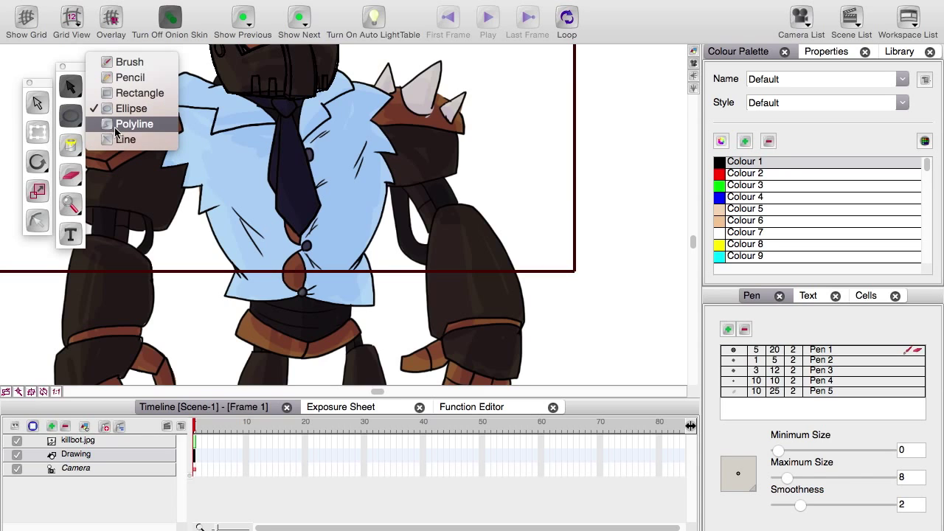